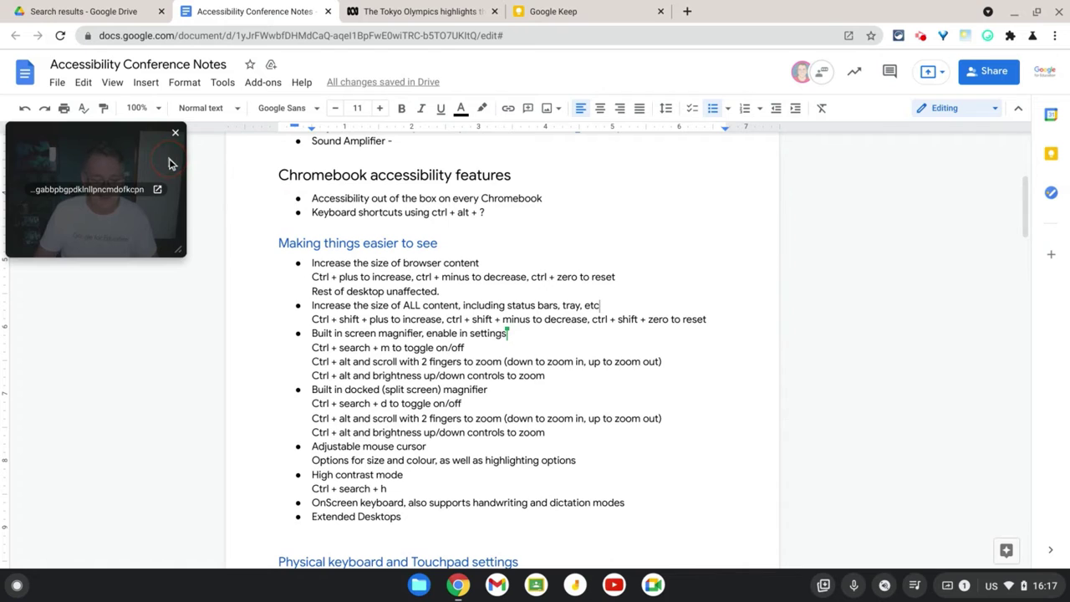
Try the Accessibility Conference Notes document's zoom at 150% and at 75%.
{"action": "left_click_drag", "start_coordinate": [169, 162], "coordinate": [886, 318]}
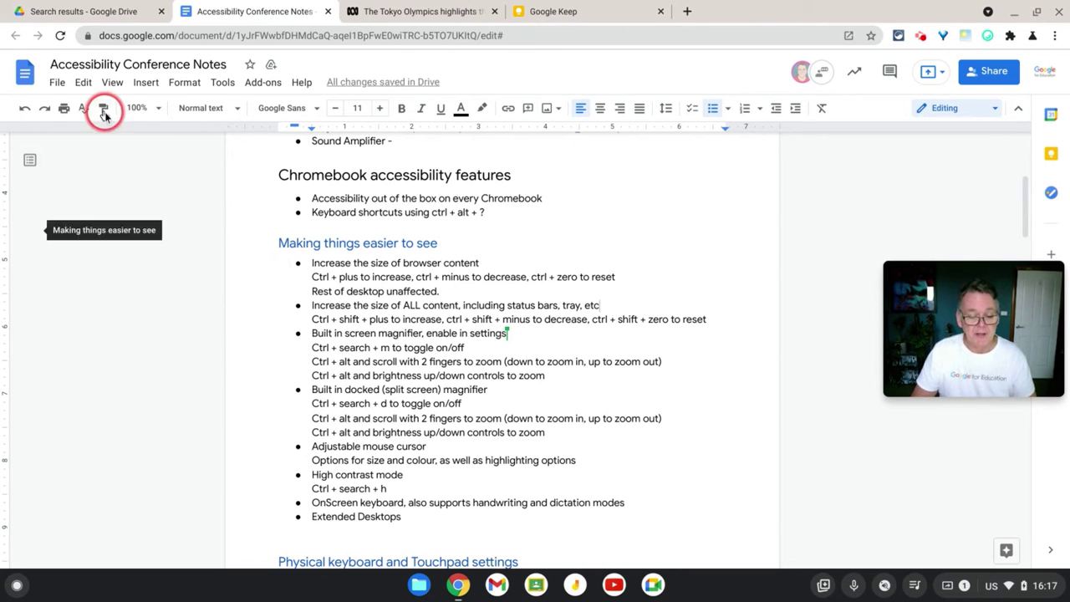
{"action": "left_click", "coordinate": [160, 107]}
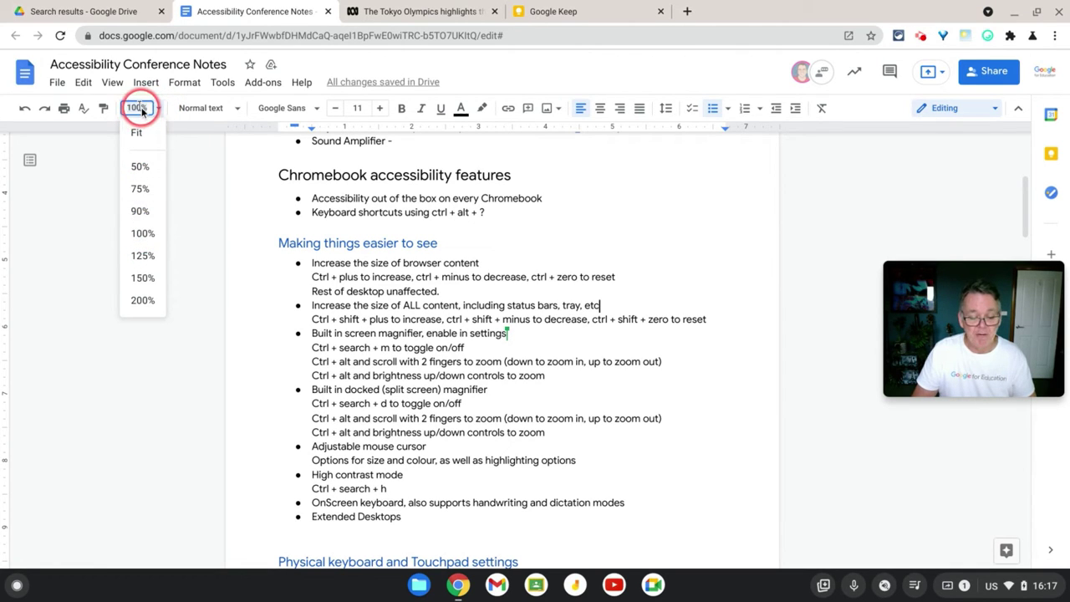
{"action": "left_click", "coordinate": [142, 278]}
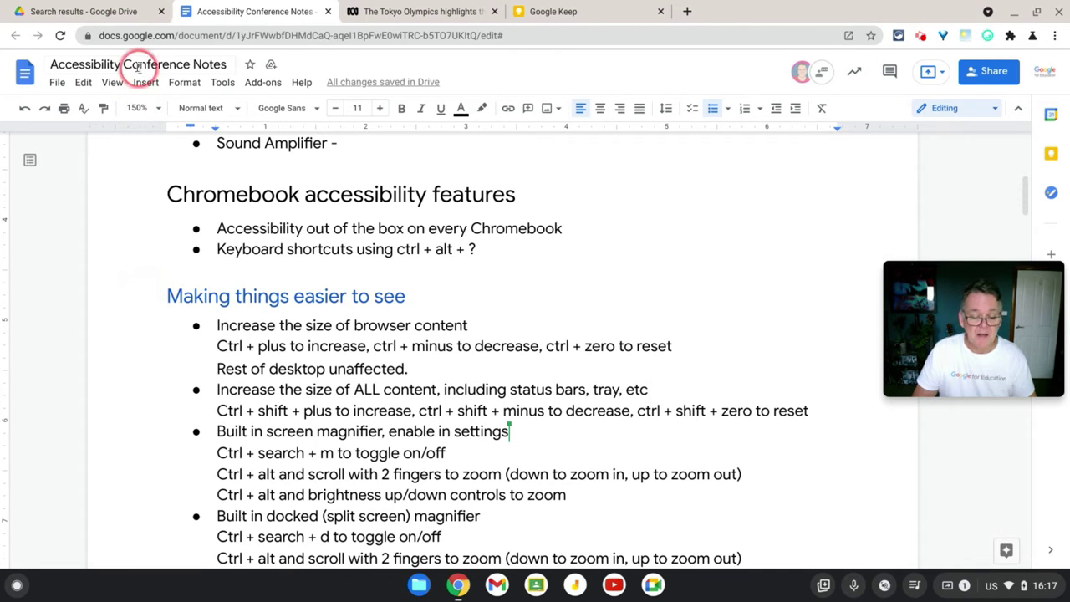
{"action": "left_click", "coordinate": [146, 108]}
{"action": "left_click", "coordinate": [151, 191]}
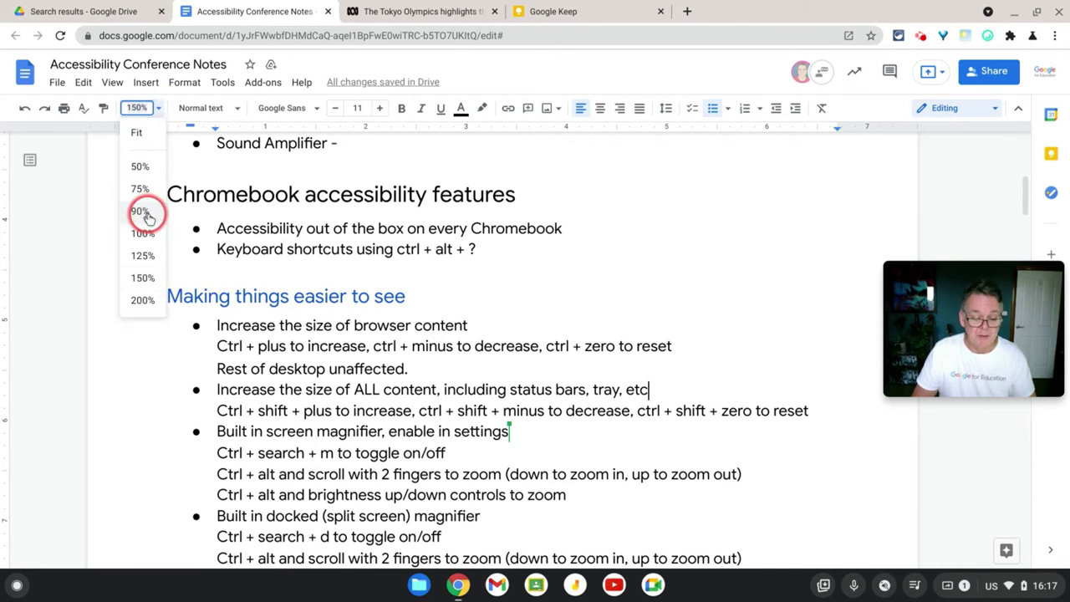
{"action": "left_click", "coordinate": [145, 188]}
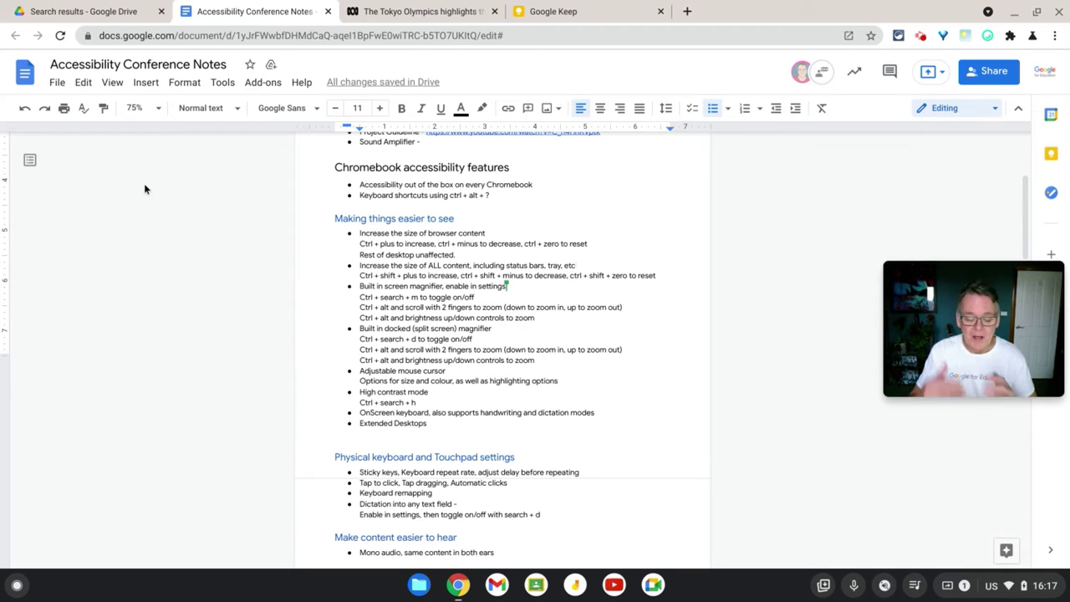
Set the document's zoom to Fit.
{"action": "left_click", "coordinate": [158, 110]}
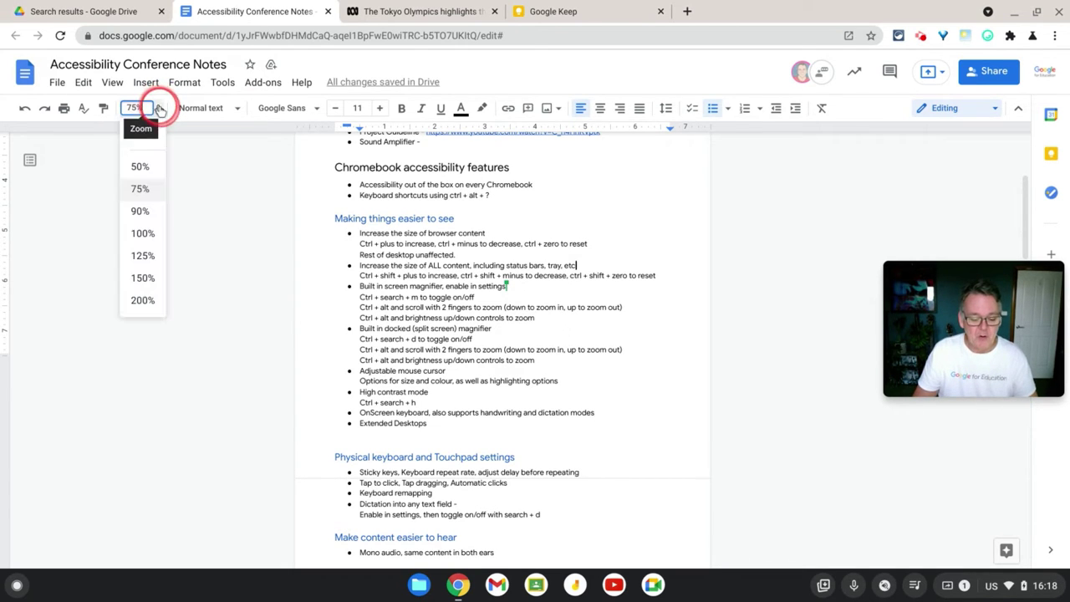
{"action": "left_click", "coordinate": [144, 142]}
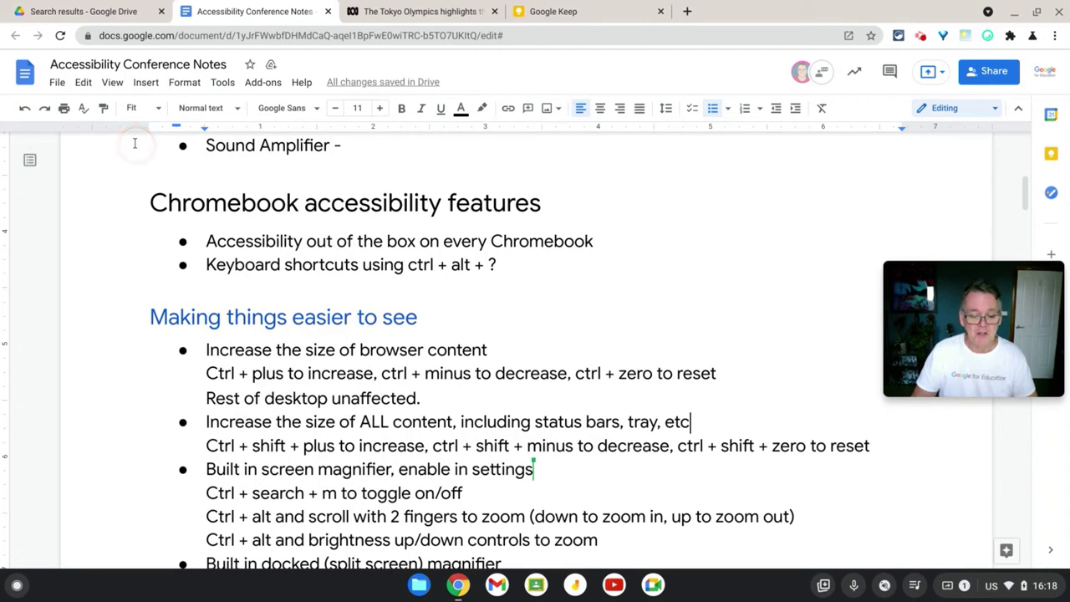
{"action": "left_click", "coordinate": [158, 108]}
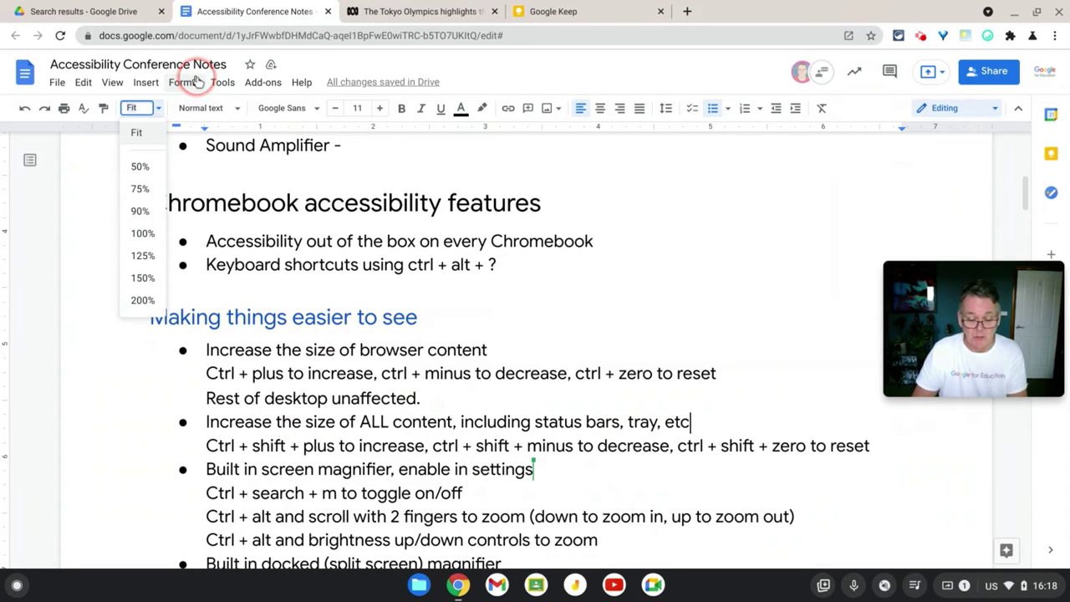
Switch to the Tokyo Olympics highlights article and go to the paragraphs below the women's rowing photo.
{"action": "left_click", "coordinate": [408, 15]}
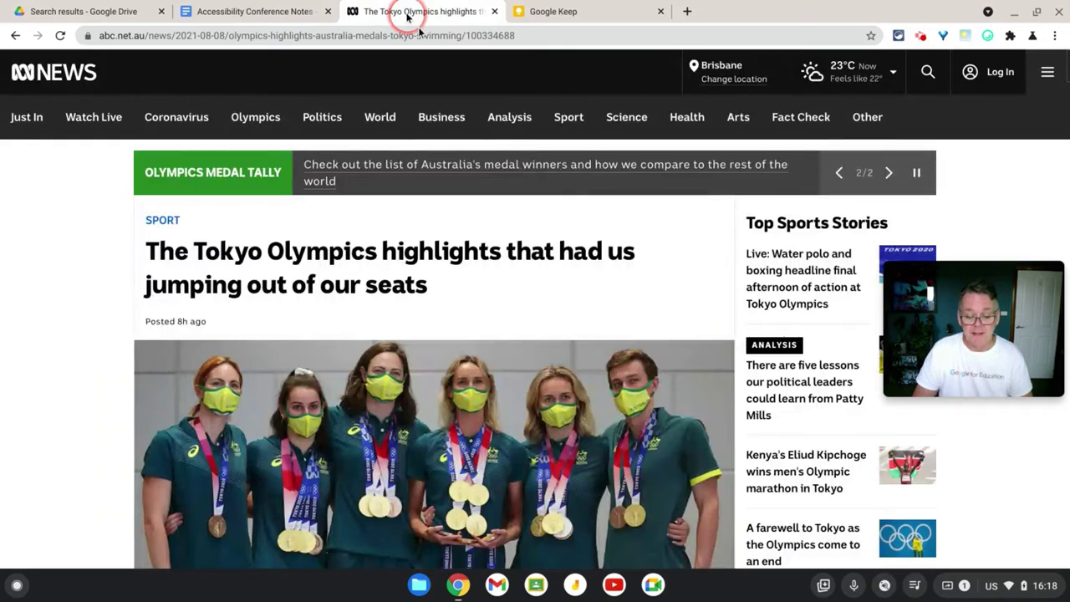
{"action": "scroll", "coordinate": [654, 243], "scroll_direction": "down", "scroll_amount": 3}
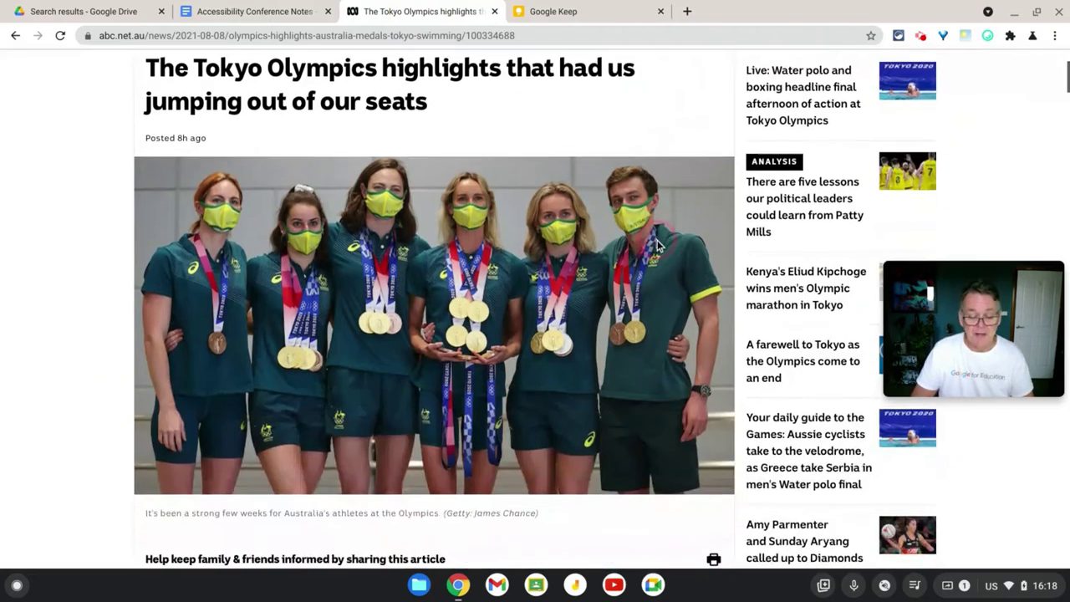
{"action": "scroll", "coordinate": [657, 243], "scroll_direction": "down", "scroll_amount": 8}
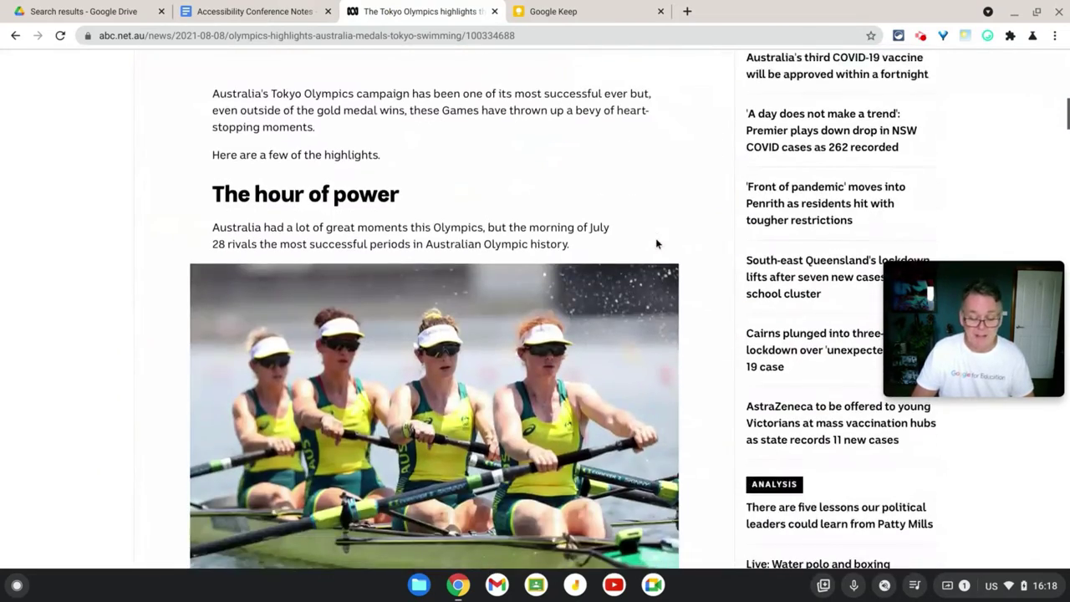
{"action": "scroll", "coordinate": [658, 243], "scroll_direction": "down", "scroll_amount": 6}
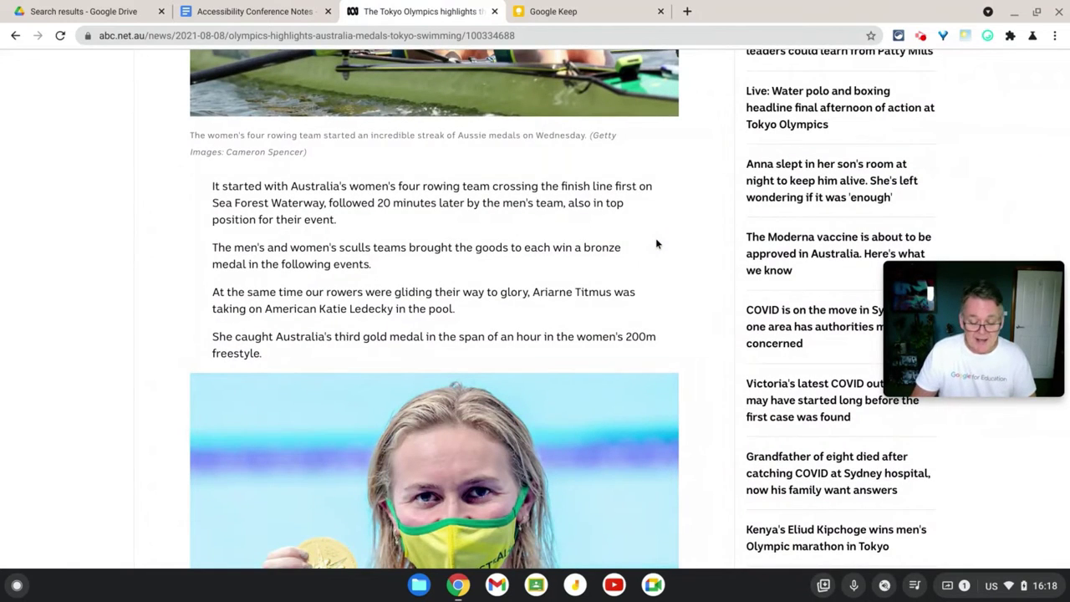
{"action": "scroll", "coordinate": [656, 243], "scroll_direction": "up", "scroll_amount": 1}
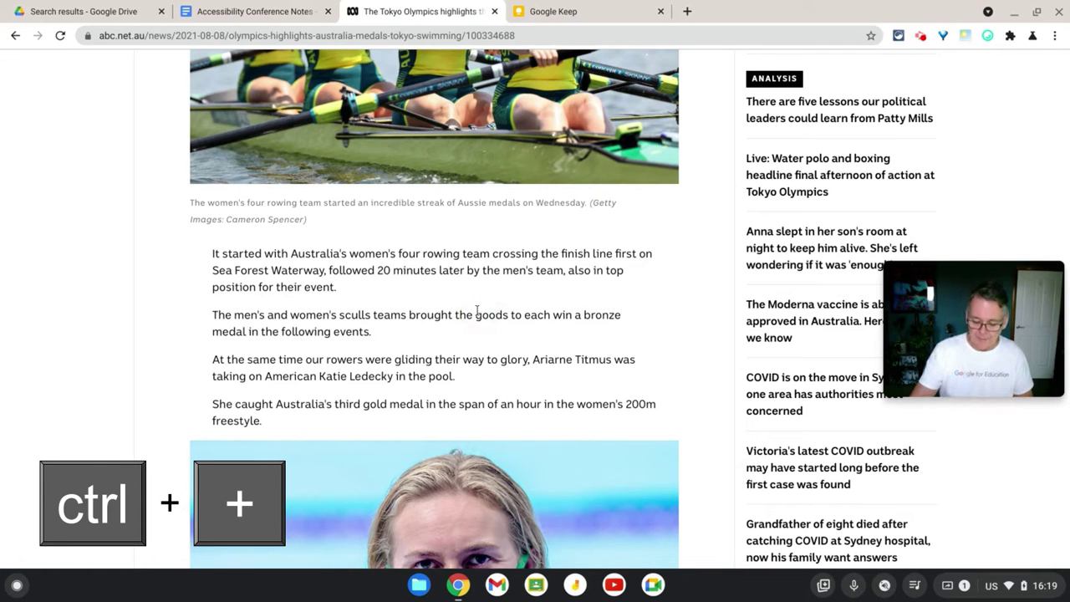
Enlarge the article page with the browser zoom over several increments and read on through the magnified paragraphs.
{"action": "key", "text": "ctrl+plus"}
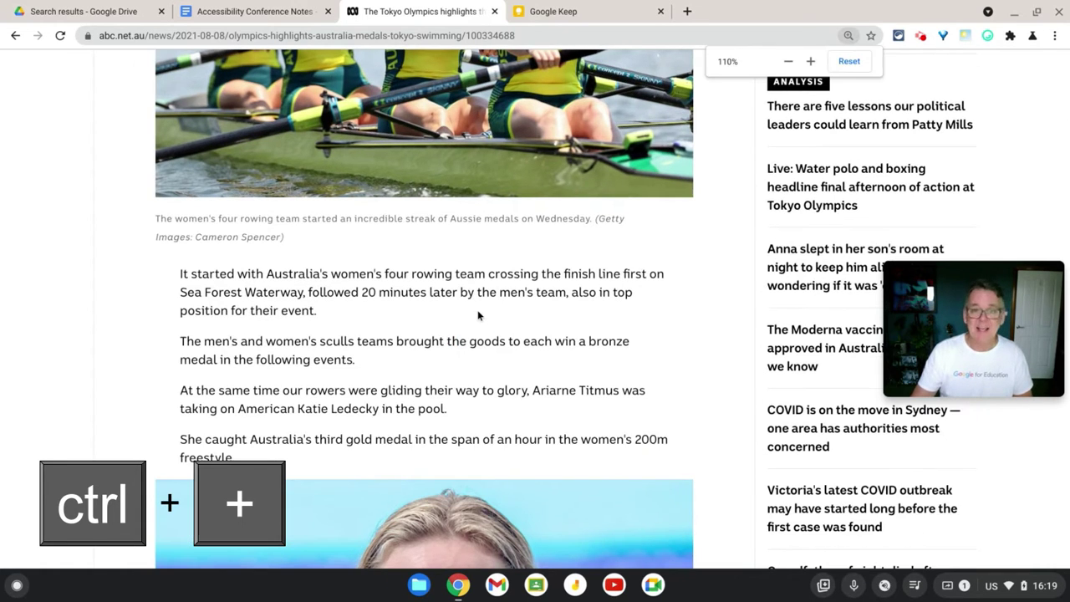
{"action": "key", "text": "ctrl+plus"}
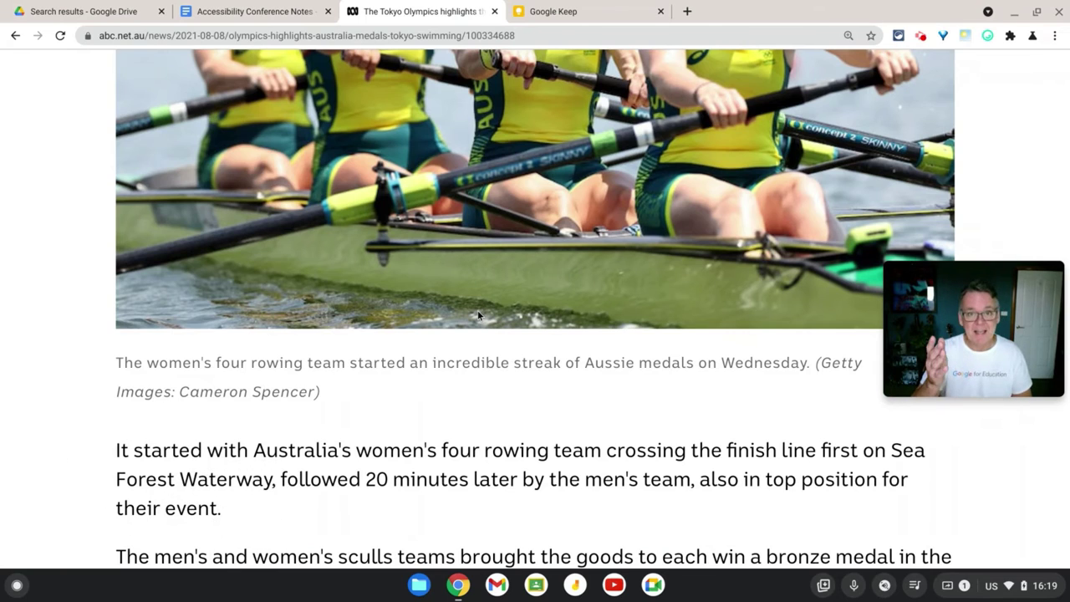
{"action": "scroll", "coordinate": [557, 379], "scroll_direction": "down", "scroll_amount": 4}
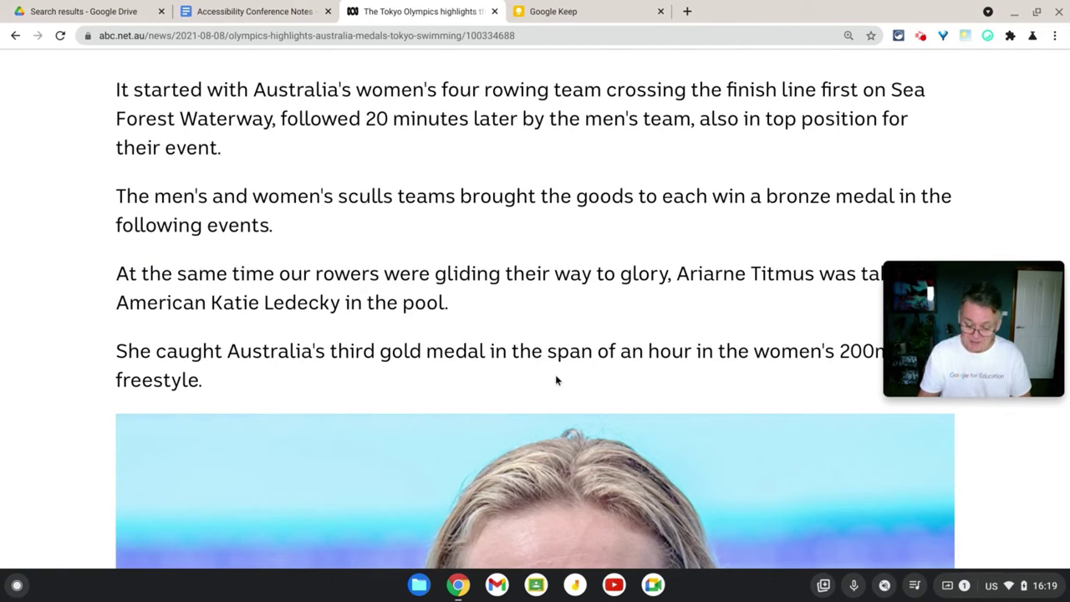
Reduce the article page's browser zoom in increments to below 67%, and reset it to the default level.
{"action": "key", "text": "ctrl+minus"}
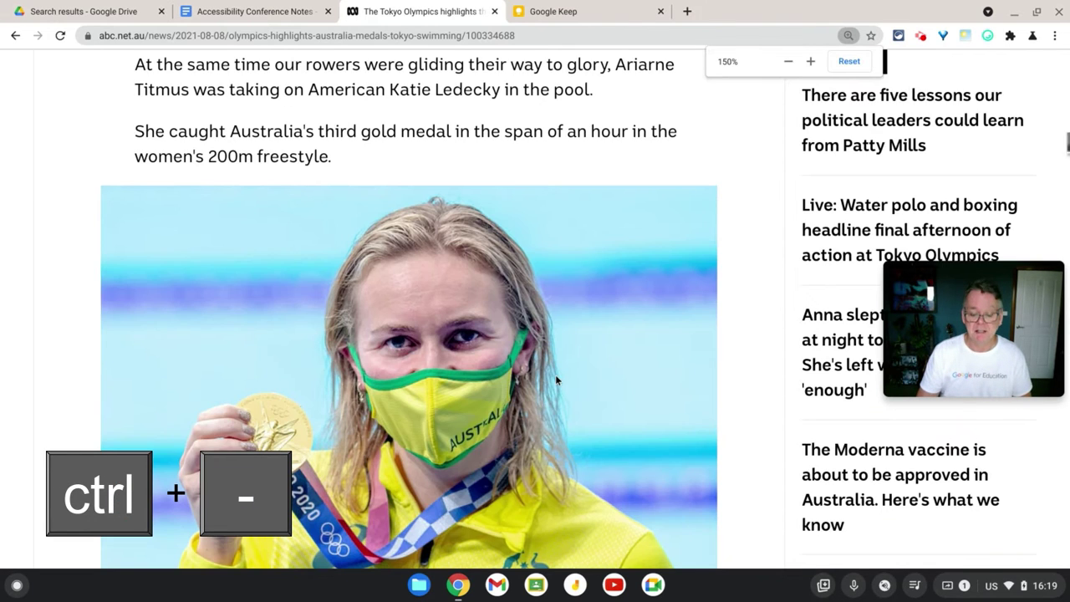
{"action": "key", "text": "ctrl+minus"}
{"action": "key", "text": "ctrl+minus"}
{"action": "key", "text": "ctrl+minus"}
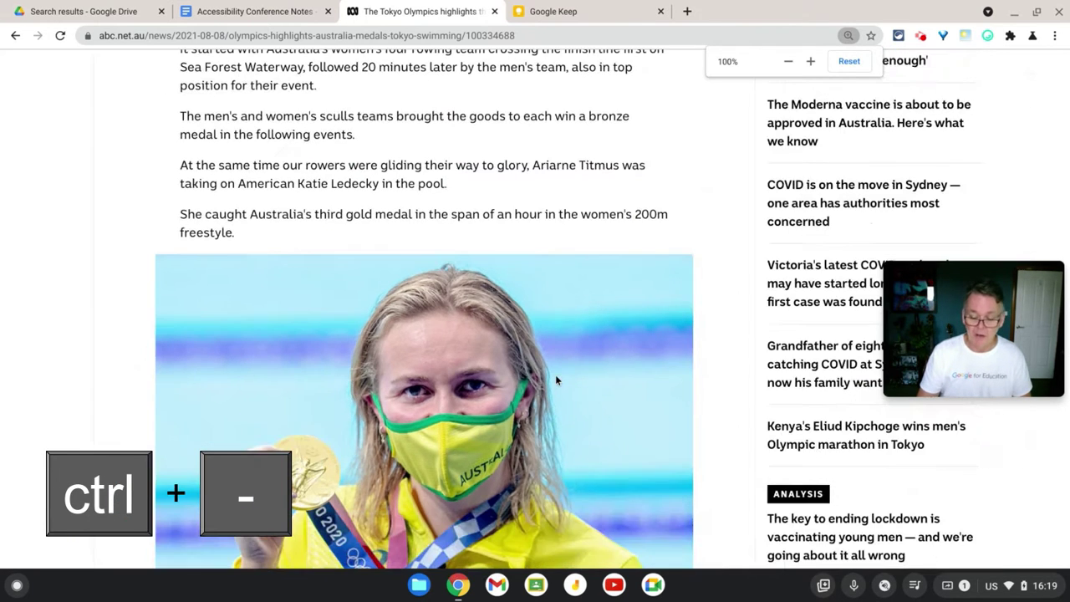
{"action": "key", "text": "ctrl+minus"}
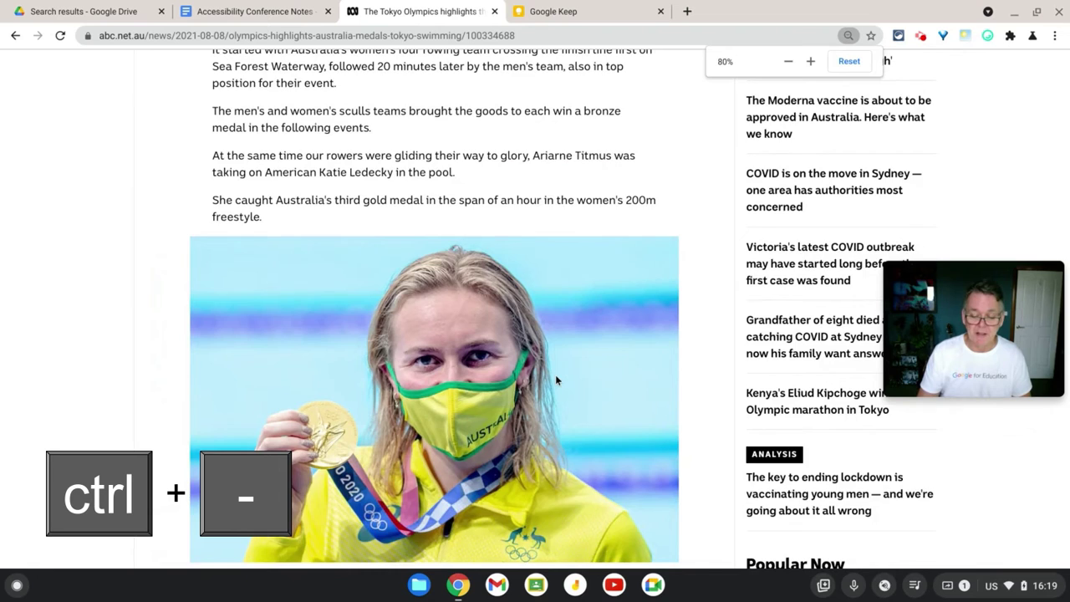
{"action": "key", "text": "ctrl+minus"}
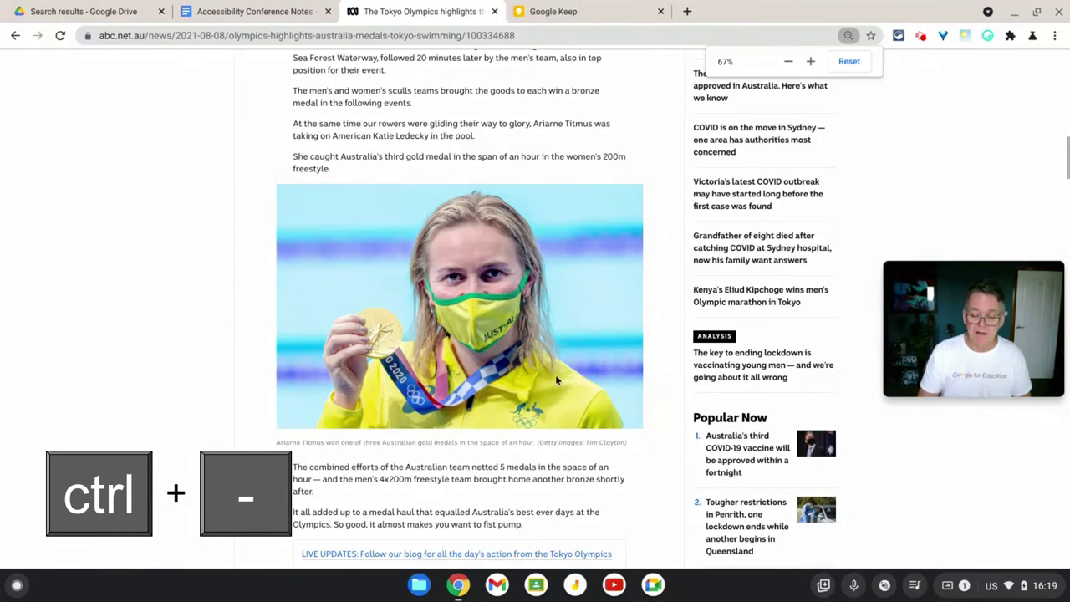
{"action": "key", "text": "ctrl+minus"}
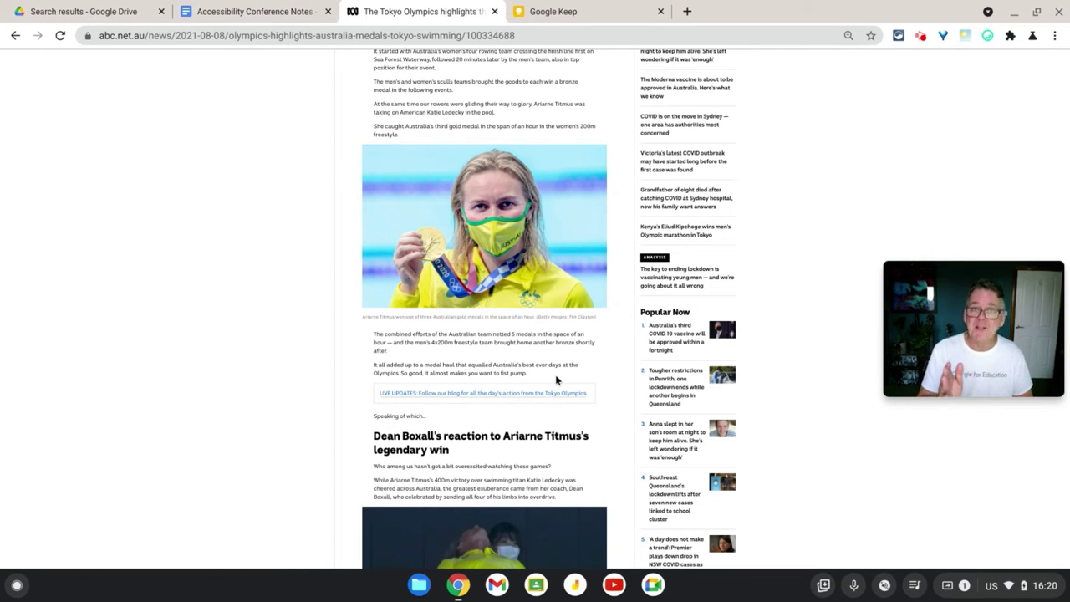
{"action": "key", "text": "ctrl+0"}
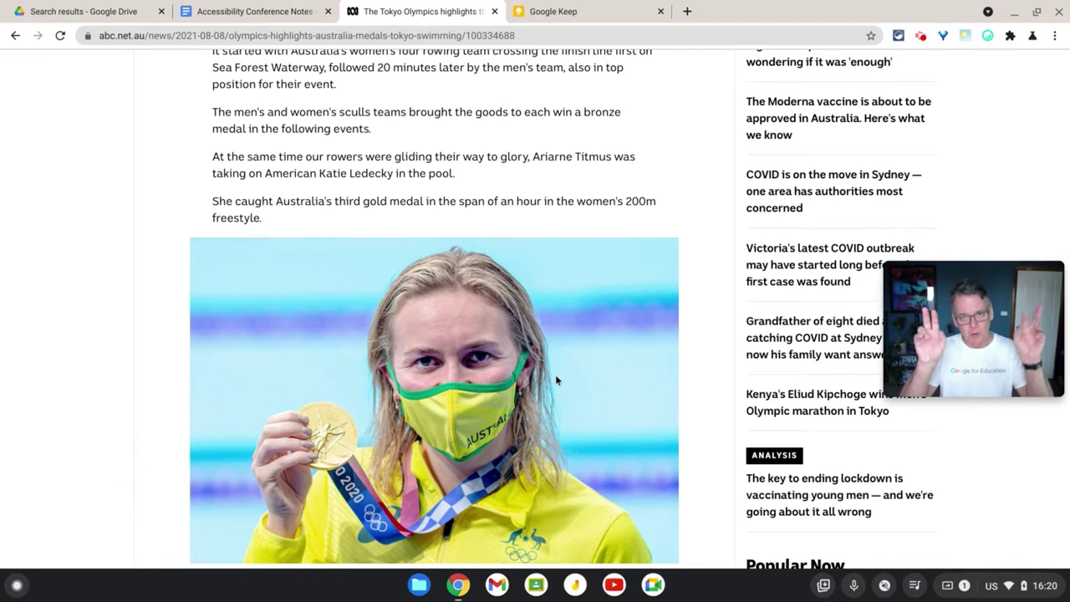
{"action": "scroll", "coordinate": [686, 268], "scroll_direction": "up", "scroll_amount": 1}
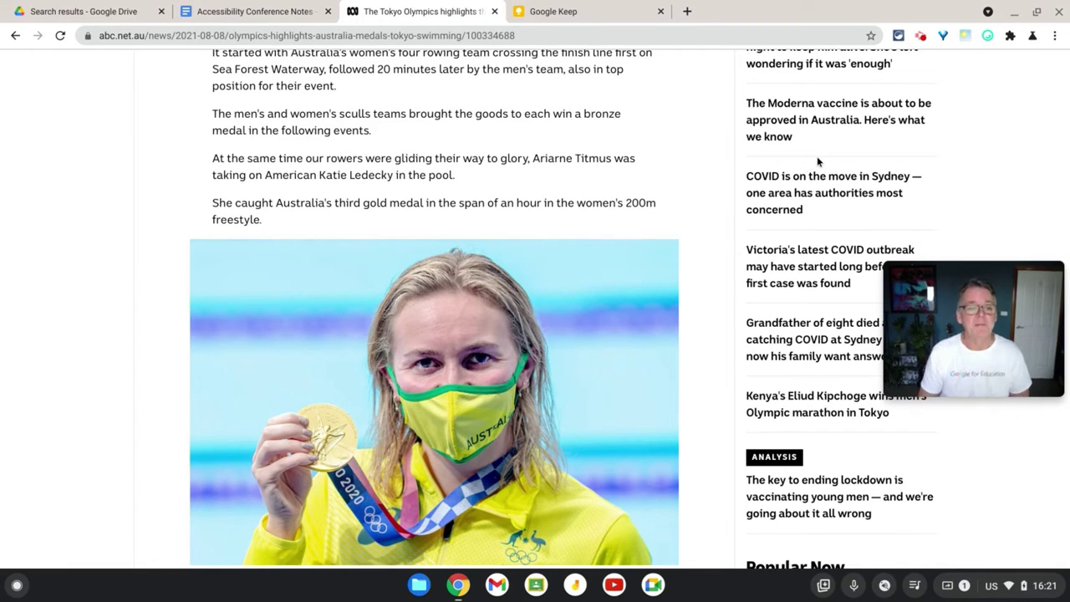
Open the Chromebook's system Settings.
{"action": "left_click", "coordinate": [958, 311]}
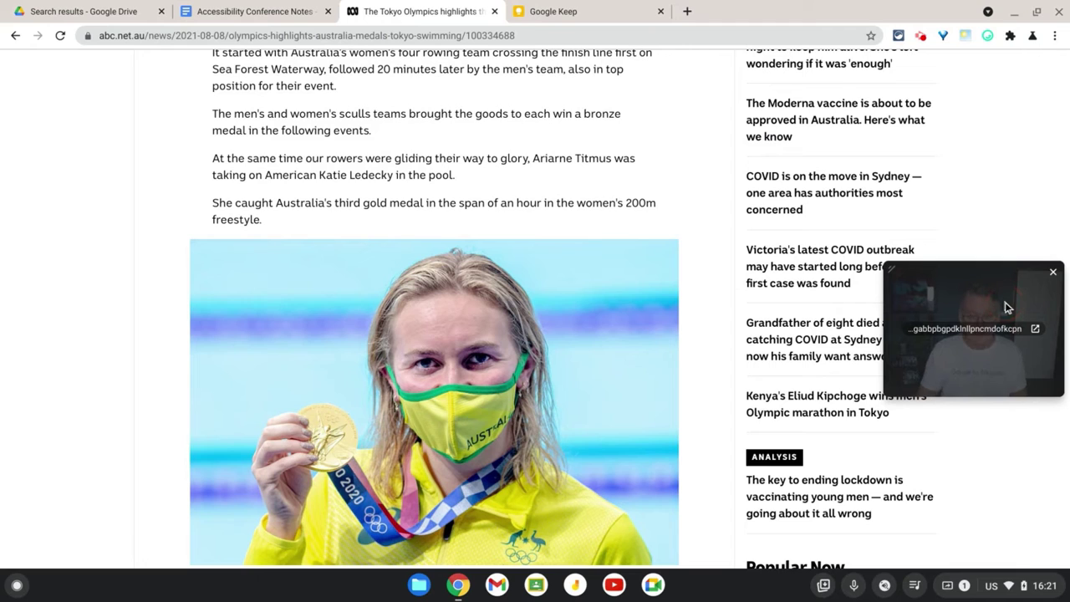
{"action": "left_click", "coordinate": [1027, 298]}
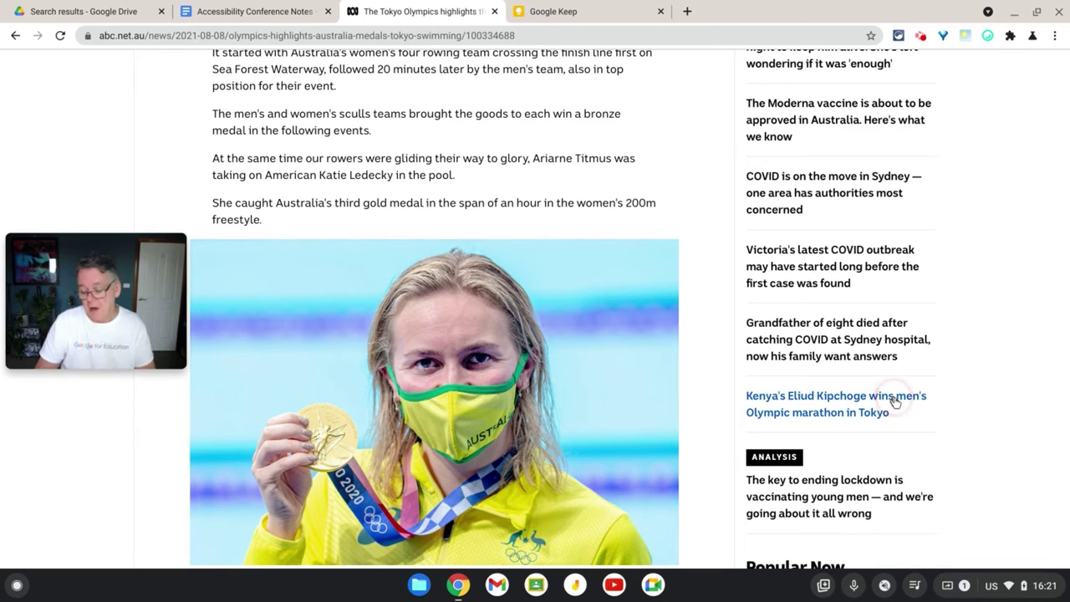
{"action": "left_click", "coordinate": [1006, 588]}
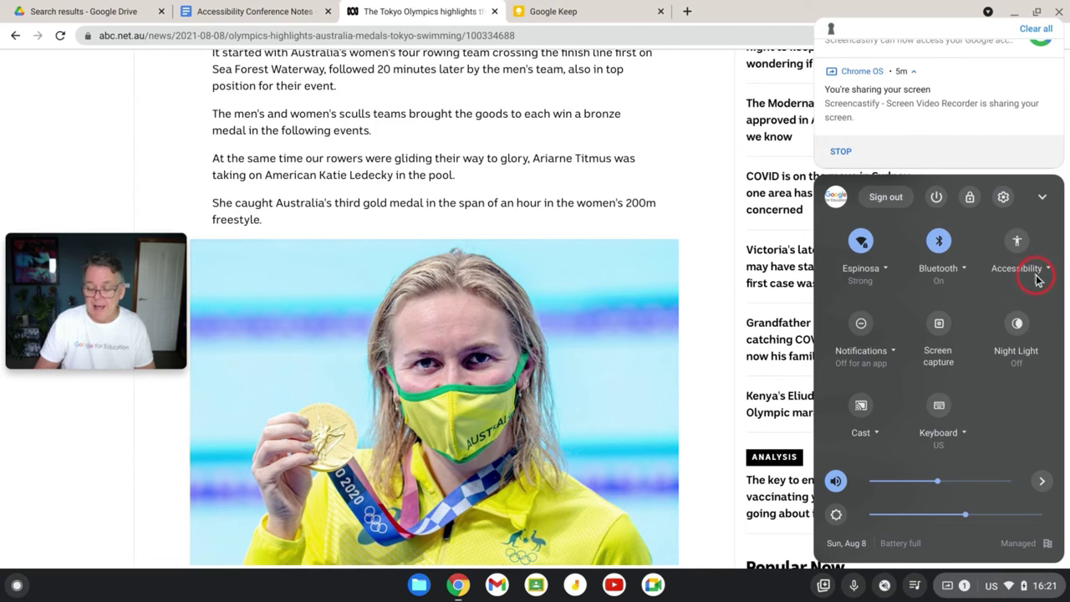
{"action": "left_click", "coordinate": [1004, 196]}
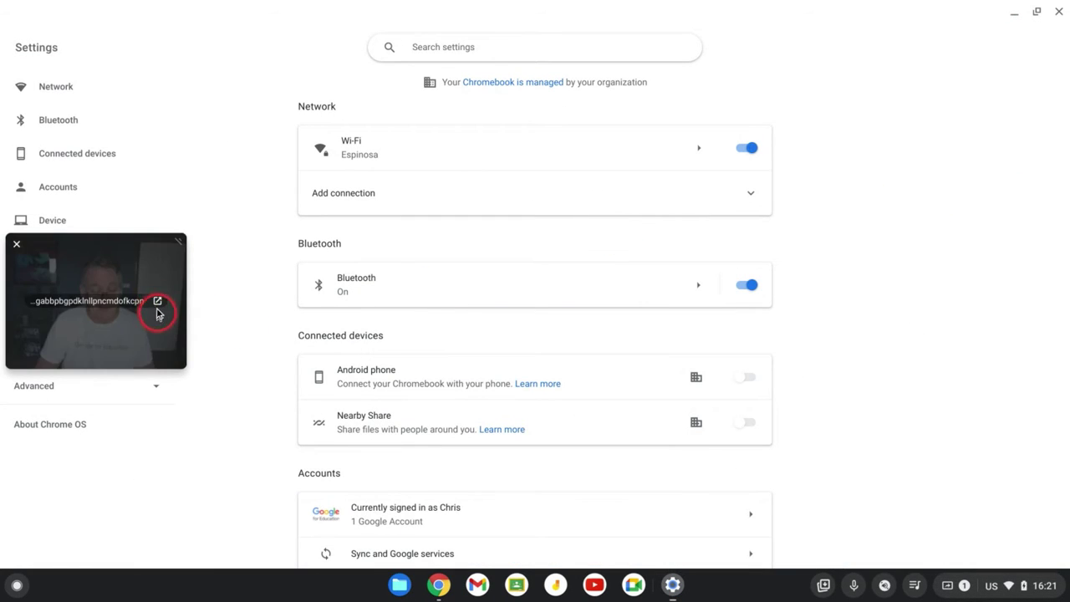
Expand the Advanced settings and make sure 'Always show accessibility options in the system menu' is enabled.
{"action": "left_click_drag", "start_coordinate": [157, 310], "coordinate": [202, 511]}
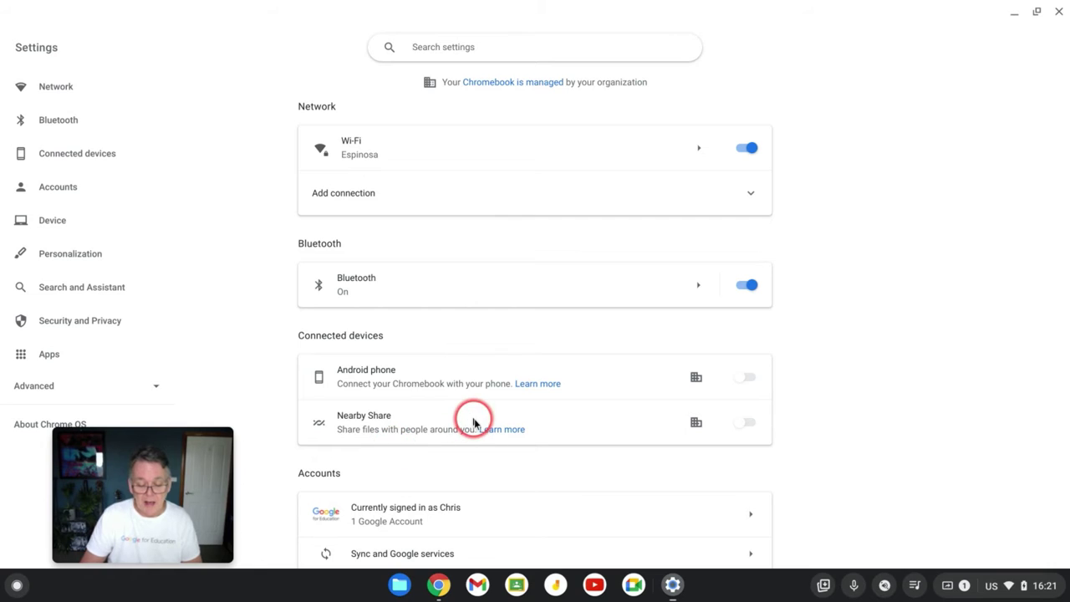
{"action": "scroll", "coordinate": [414, 368], "scroll_direction": "down", "scroll_amount": 10}
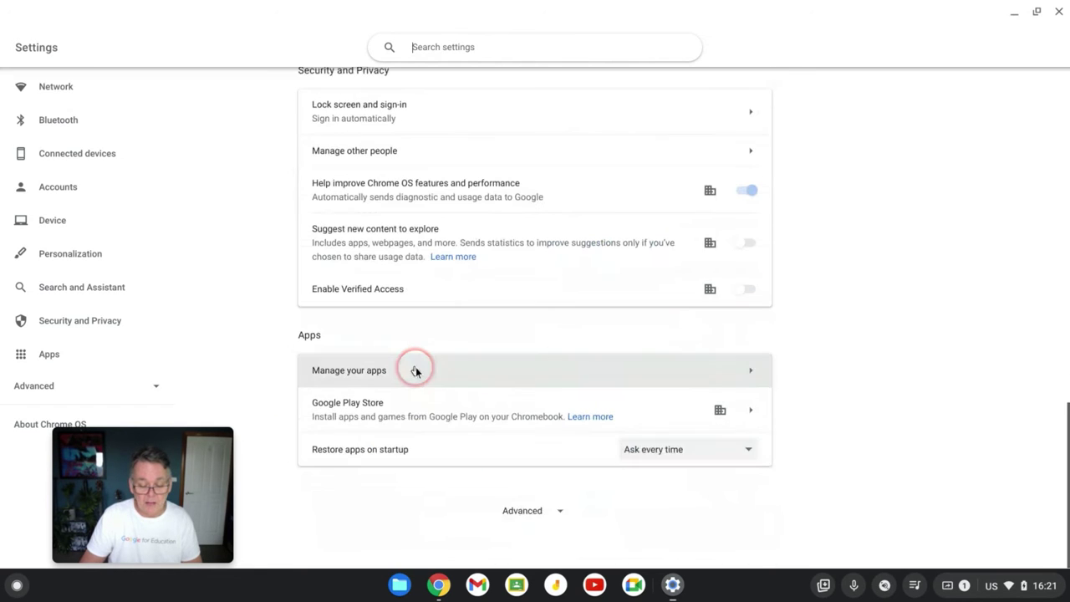
{"action": "left_click", "coordinate": [522, 510]}
{"action": "scroll", "coordinate": [524, 409], "scroll_direction": "down", "scroll_amount": 5}
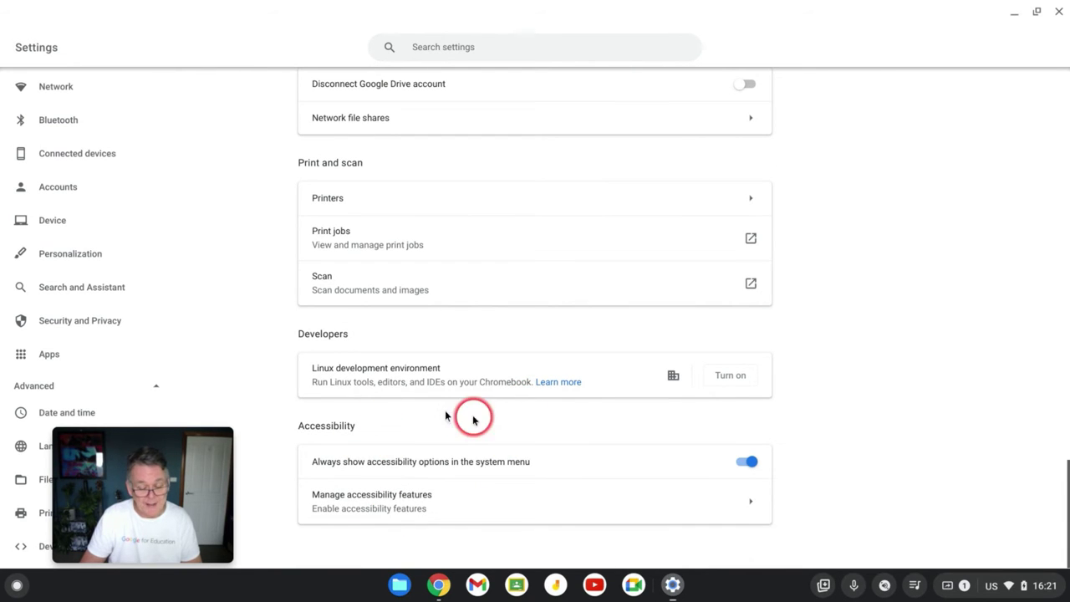
{"action": "left_click", "coordinate": [750, 465]}
{"action": "left_click", "coordinate": [750, 466]}
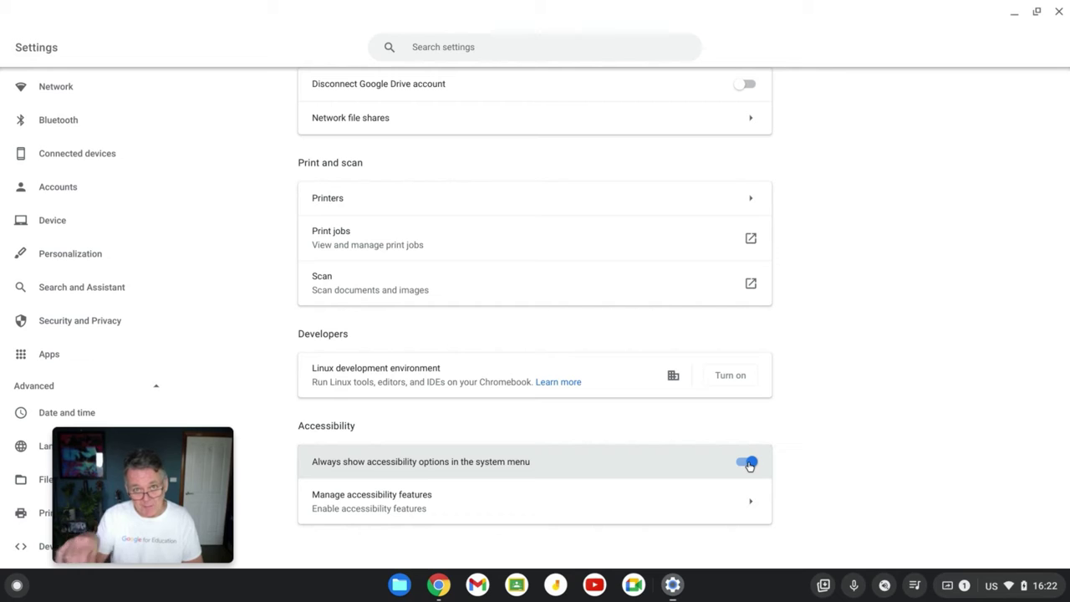
Check the Accessibility entry in the Chromebook's system menu and close the Settings window.
{"action": "left_click", "coordinate": [1016, 585]}
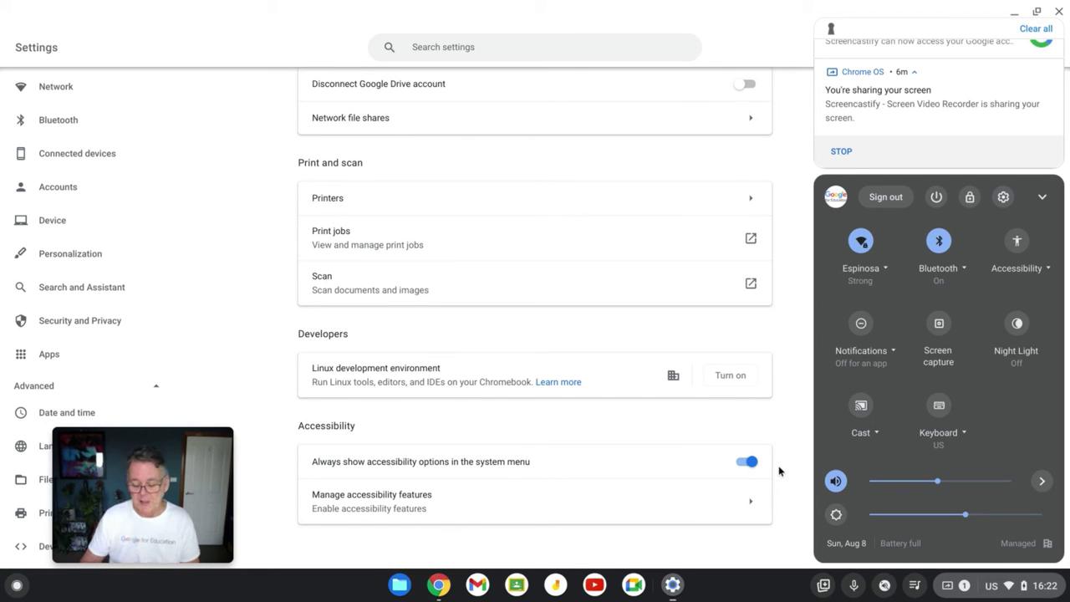
{"action": "left_click", "coordinate": [782, 424]}
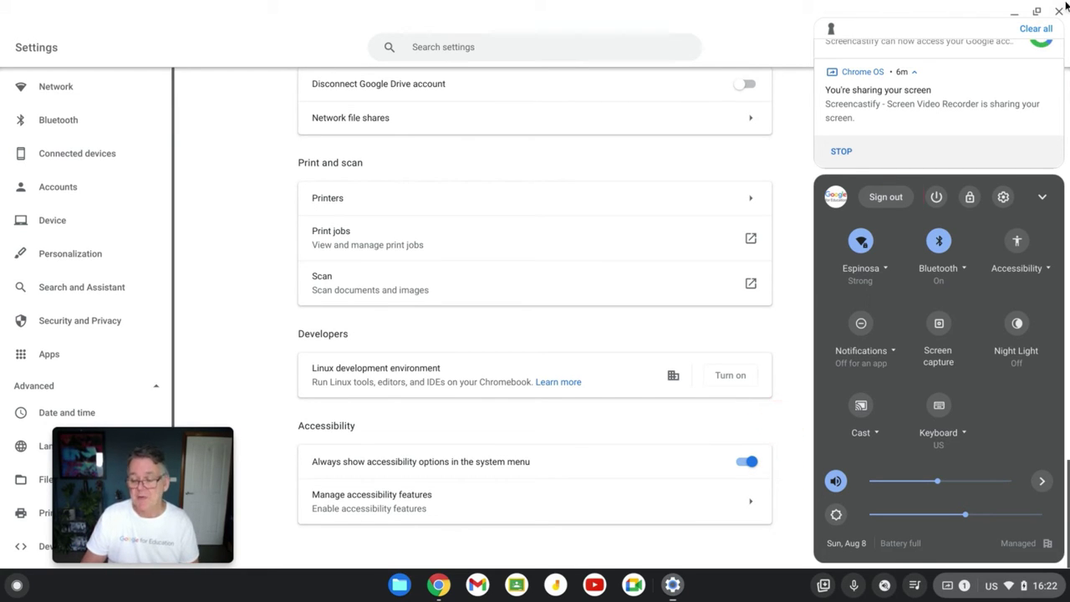
{"action": "left_click", "coordinate": [1060, 11]}
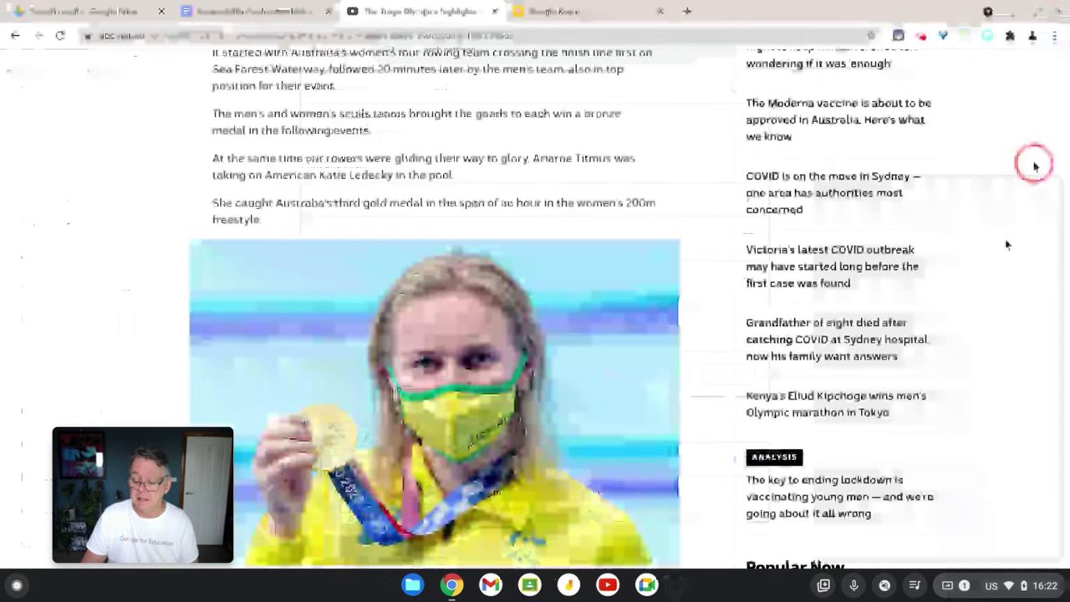
Review the accessibility options offered in the Chromebook's system menu, including the additional settings, and close the menu.
{"action": "left_click", "coordinate": [983, 585]}
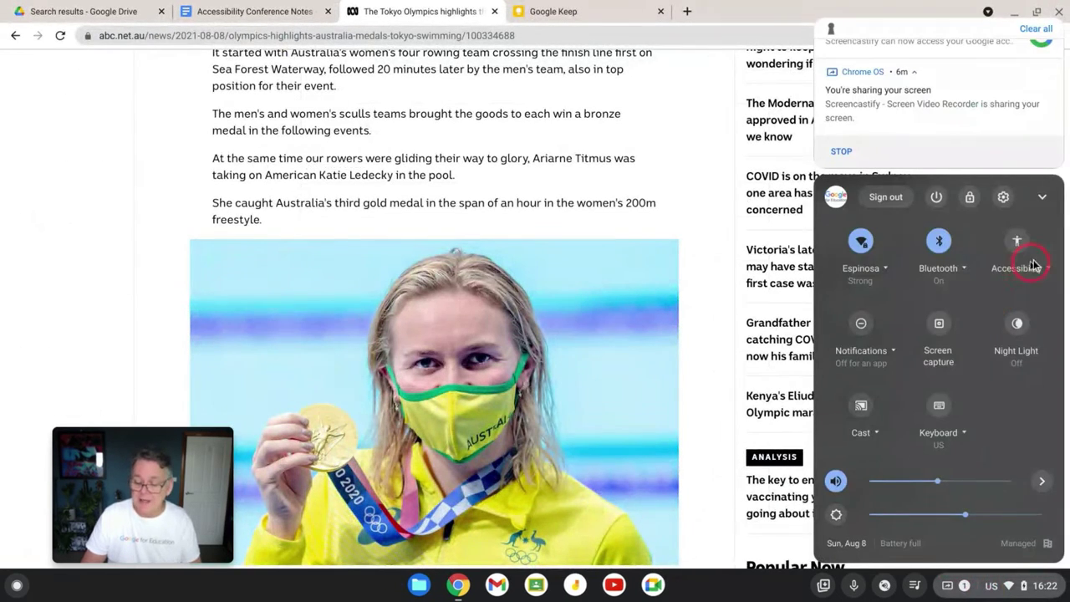
{"action": "left_click", "coordinate": [1027, 272]}
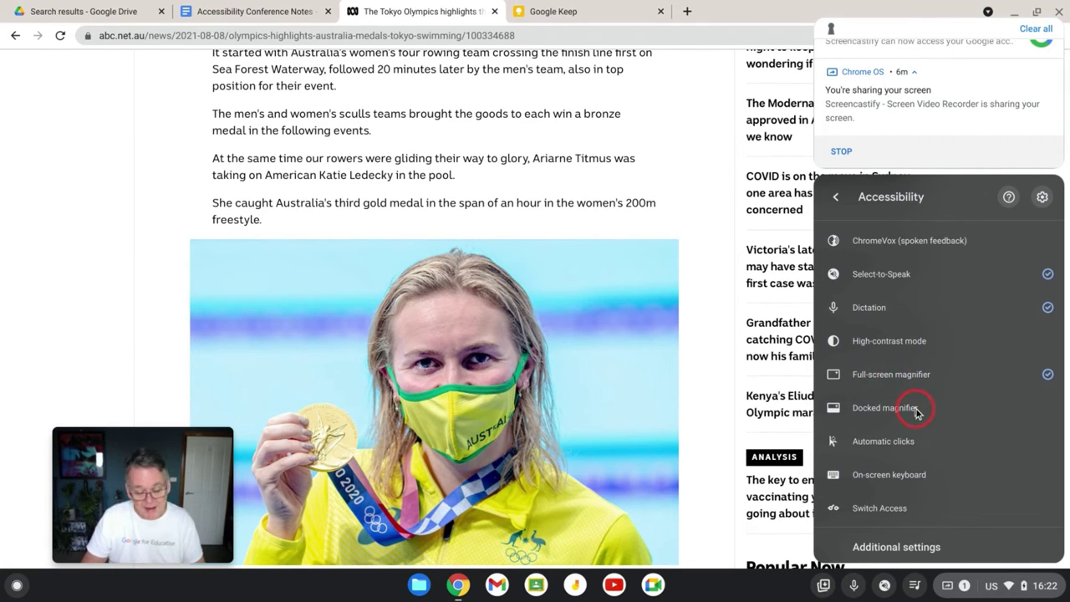
{"action": "scroll", "coordinate": [915, 410], "scroll_direction": "down", "scroll_amount": 1}
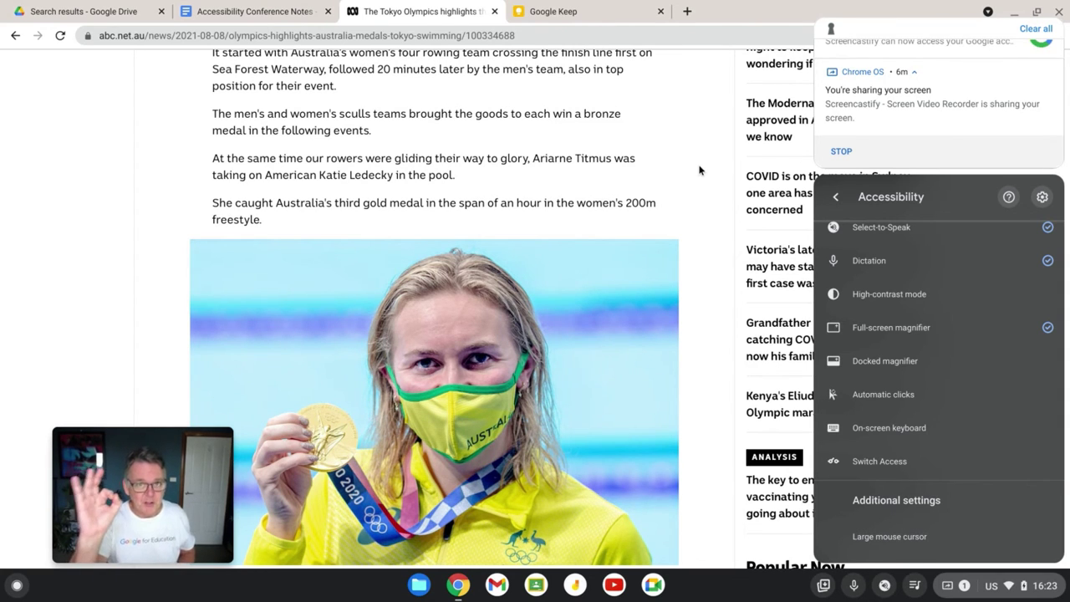
{"action": "left_click", "coordinate": [712, 322]}
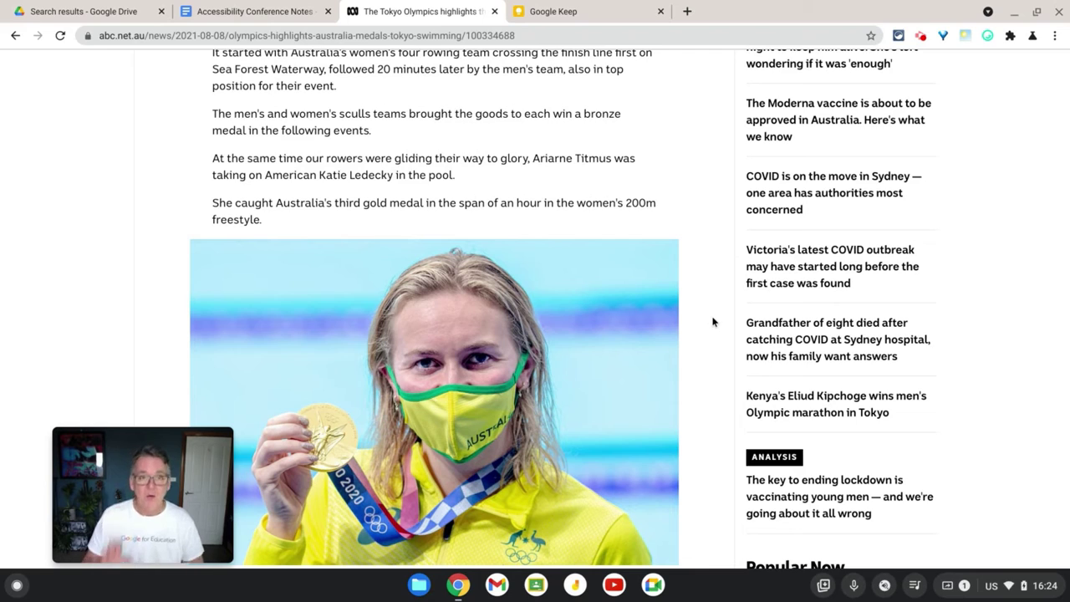
Zoom in and out with the full-screen magnifier on the article photo, the COVID headline and the browser's extension icons, ending at normal size.
{"action": "key", "text": "ctrl+alt"}
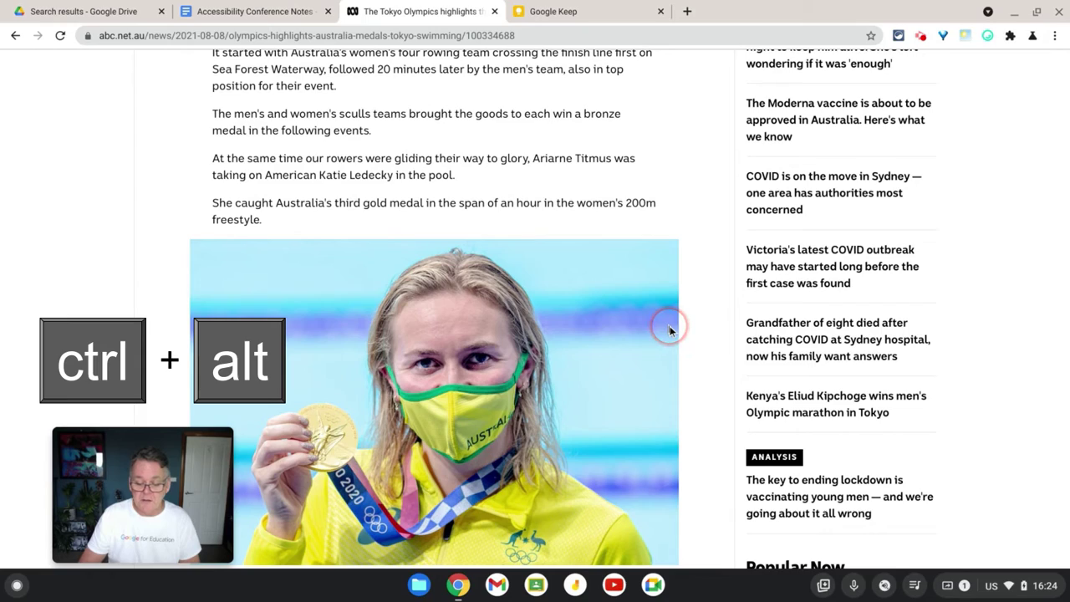
{"action": "scroll", "coordinate": [669, 330], "scroll_direction": "up", "scroll_amount": 5}
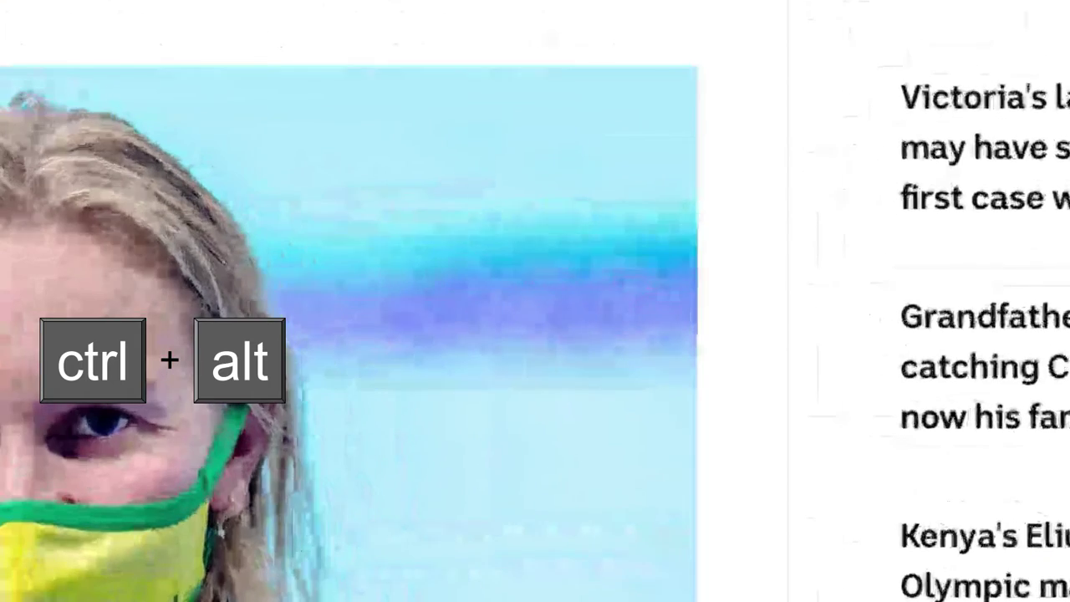
{"action": "scroll", "coordinate": [668, 327], "scroll_direction": "down", "scroll_amount": 5}
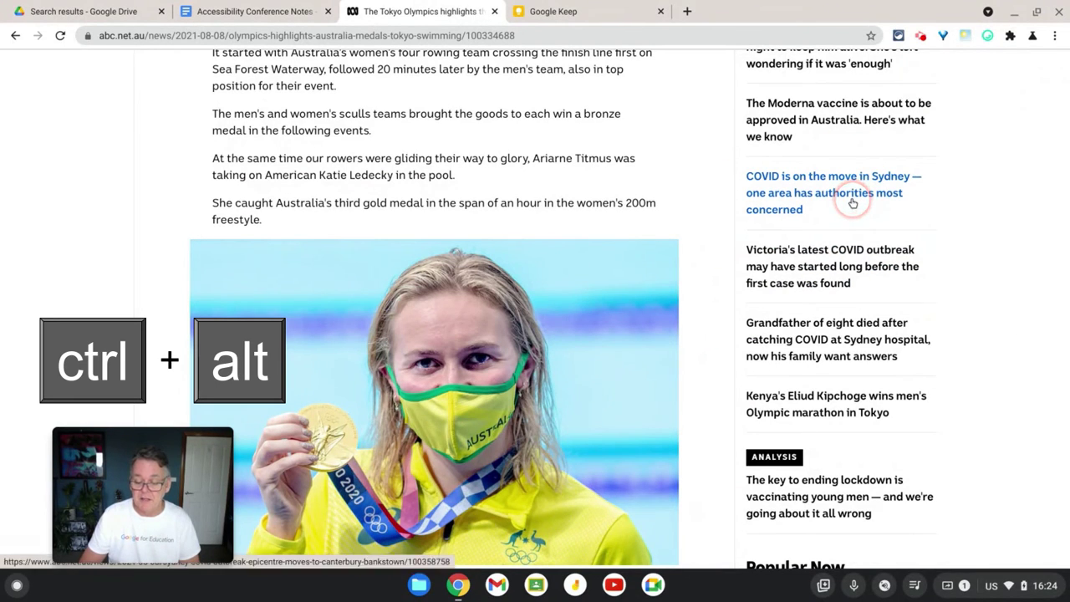
{"action": "scroll", "coordinate": [852, 203], "scroll_direction": "up", "scroll_amount": 5}
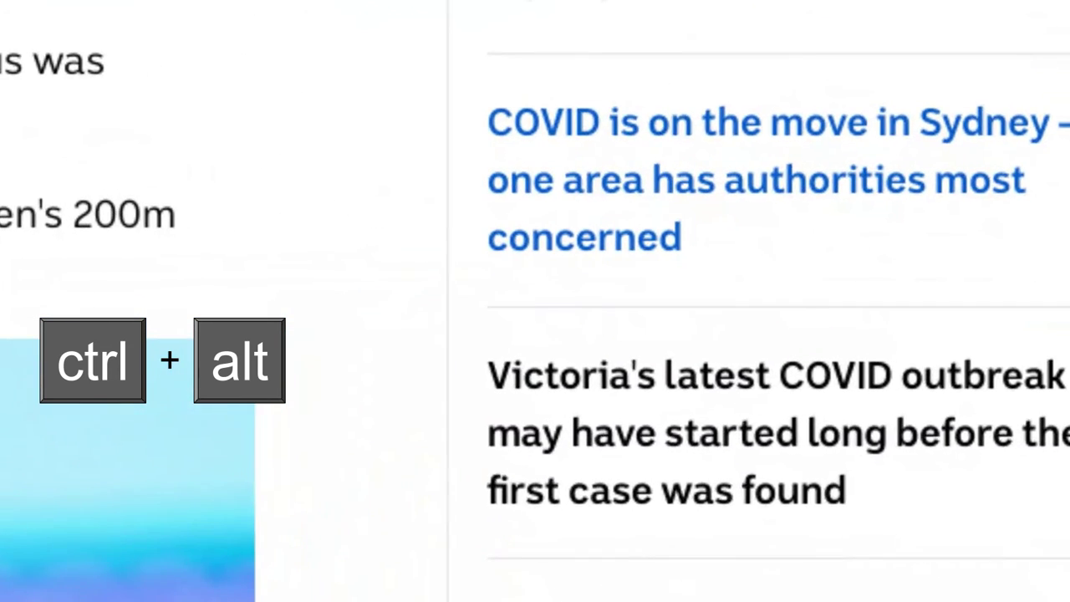
{"action": "scroll", "coordinate": [752, 180], "scroll_direction": "down", "scroll_amount": 5}
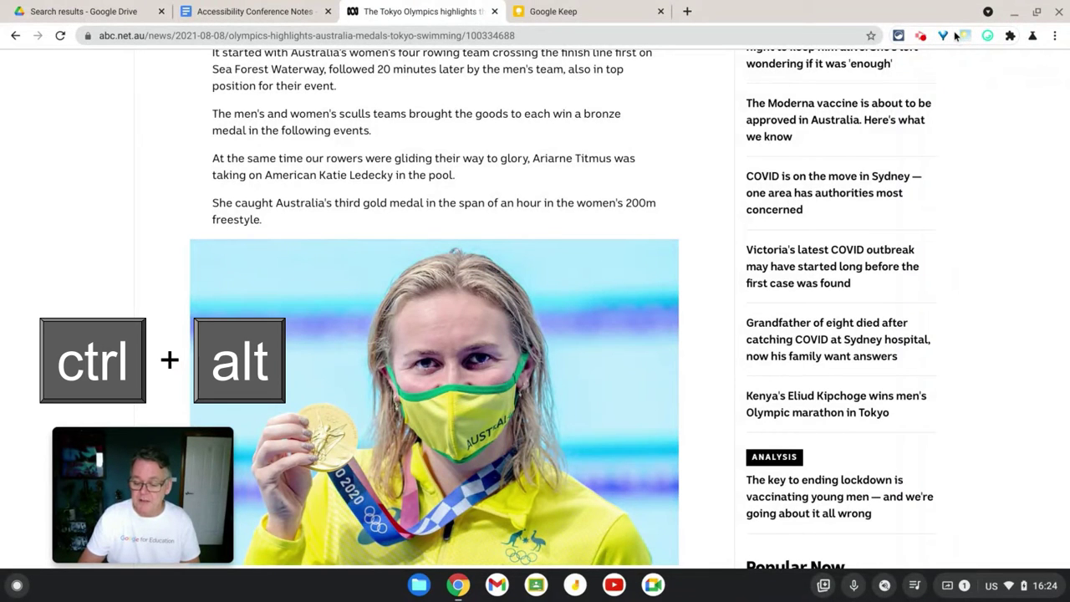
{"action": "scroll", "coordinate": [956, 35], "scroll_direction": "up", "scroll_amount": 10}
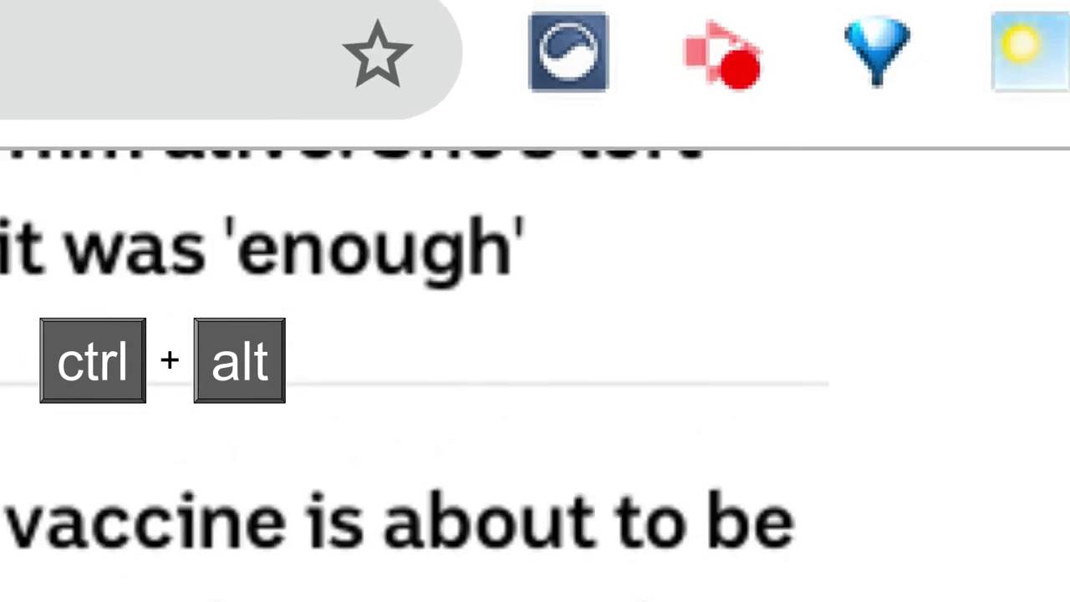
{"action": "scroll", "coordinate": [956, 35], "scroll_direction": "down", "scroll_amount": 10}
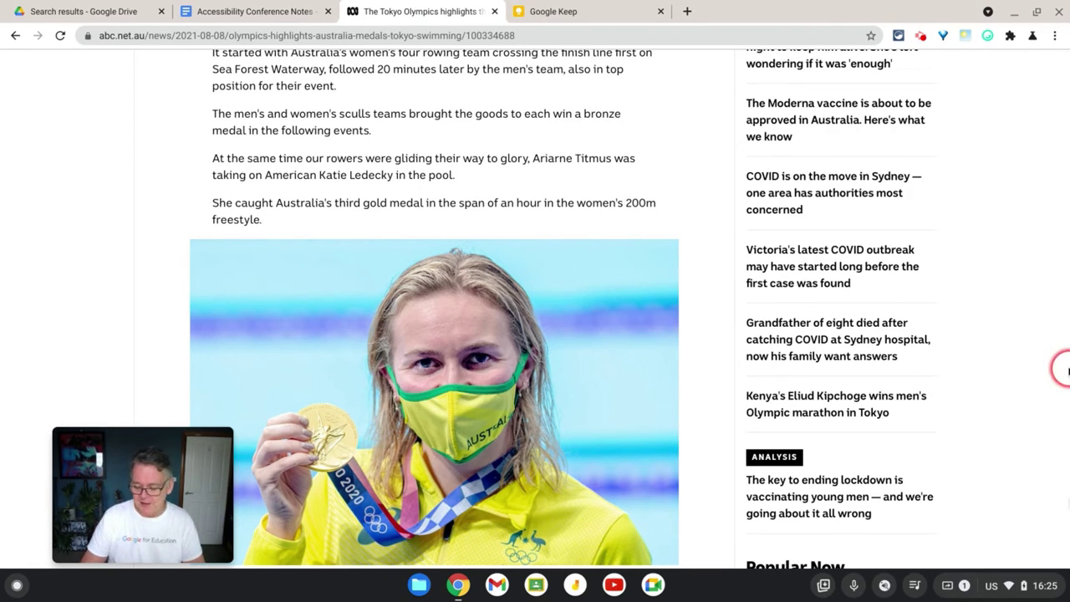
Replace the full-screen magnifier with the docked magnifier on the article page, and turn the docked magnifier off again.
{"action": "left_click", "coordinate": [1018, 587]}
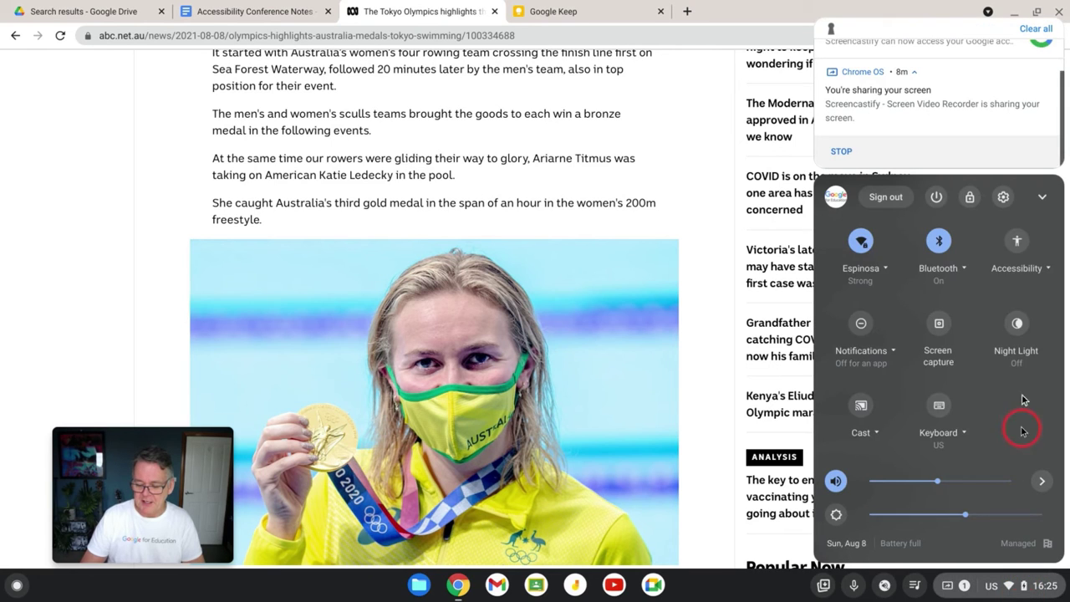
{"action": "left_click", "coordinate": [1031, 280]}
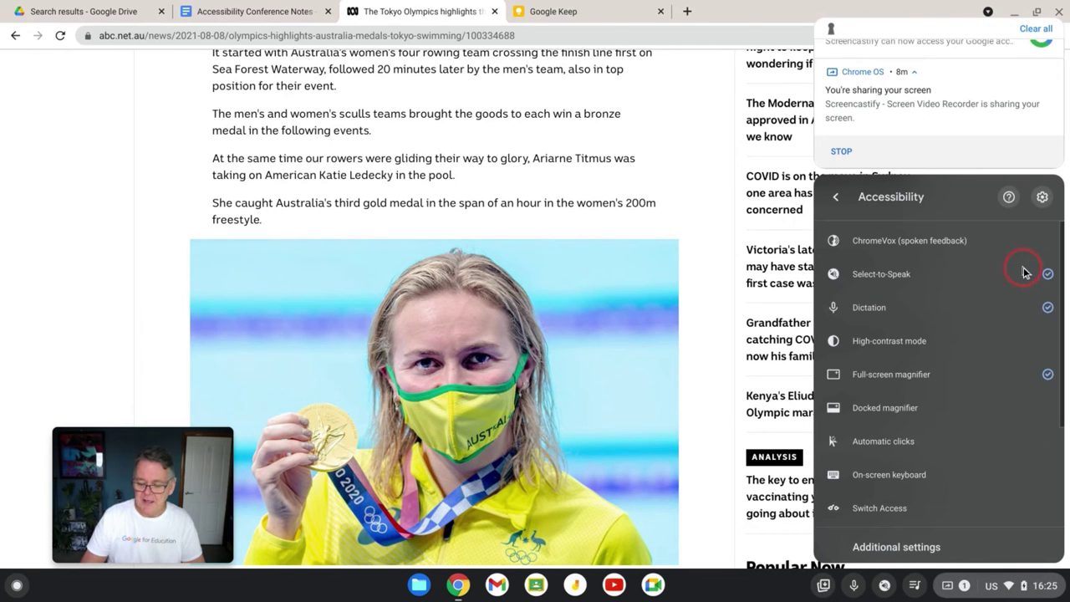
{"action": "left_click", "coordinate": [873, 382]}
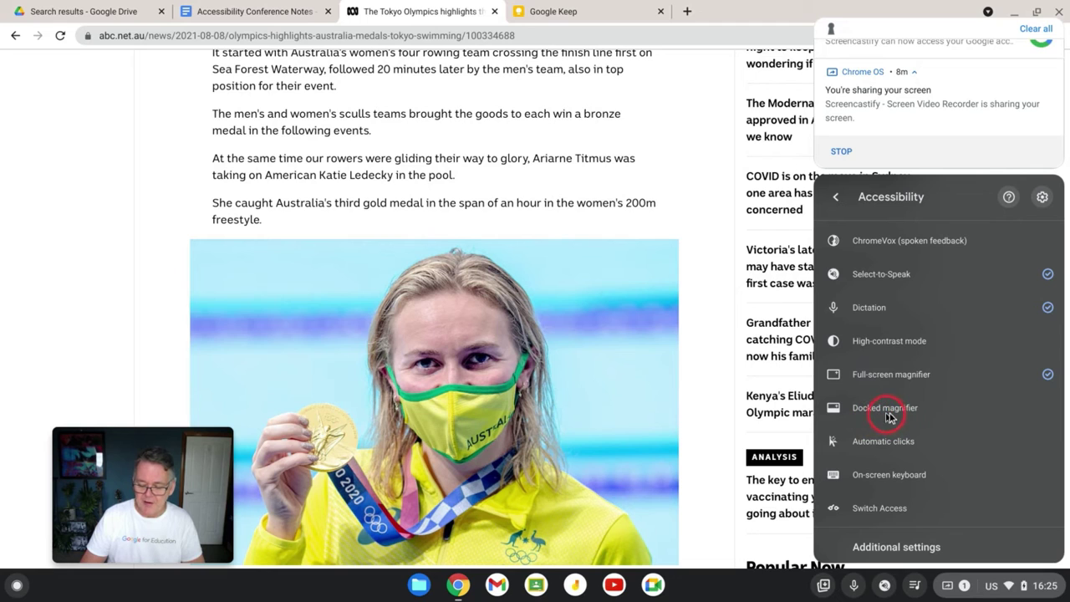
{"action": "left_click", "coordinate": [887, 409]}
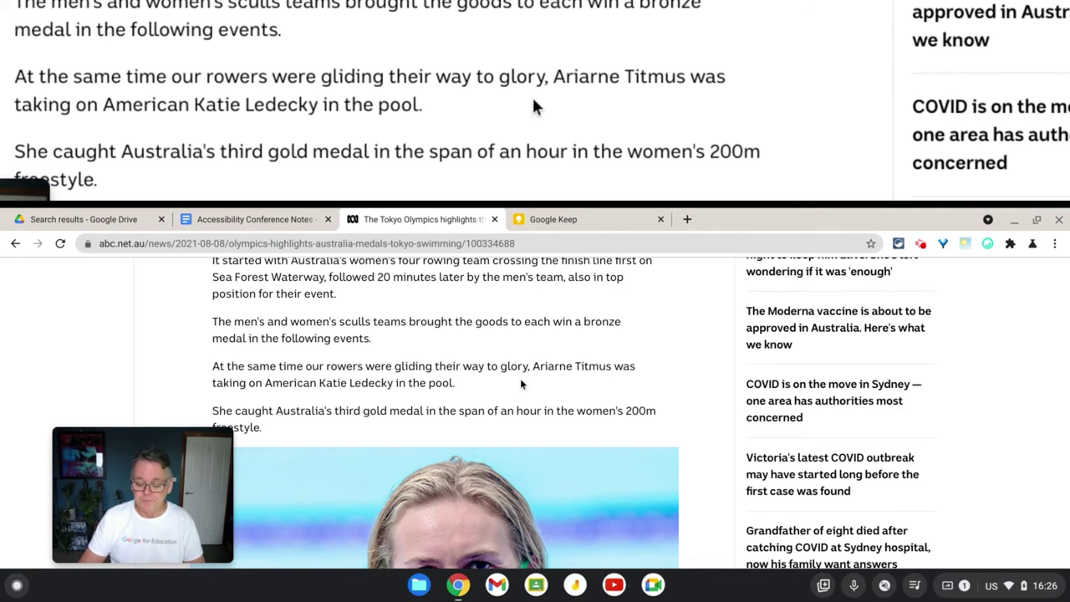
{"action": "key", "text": "ctrl+super+d"}
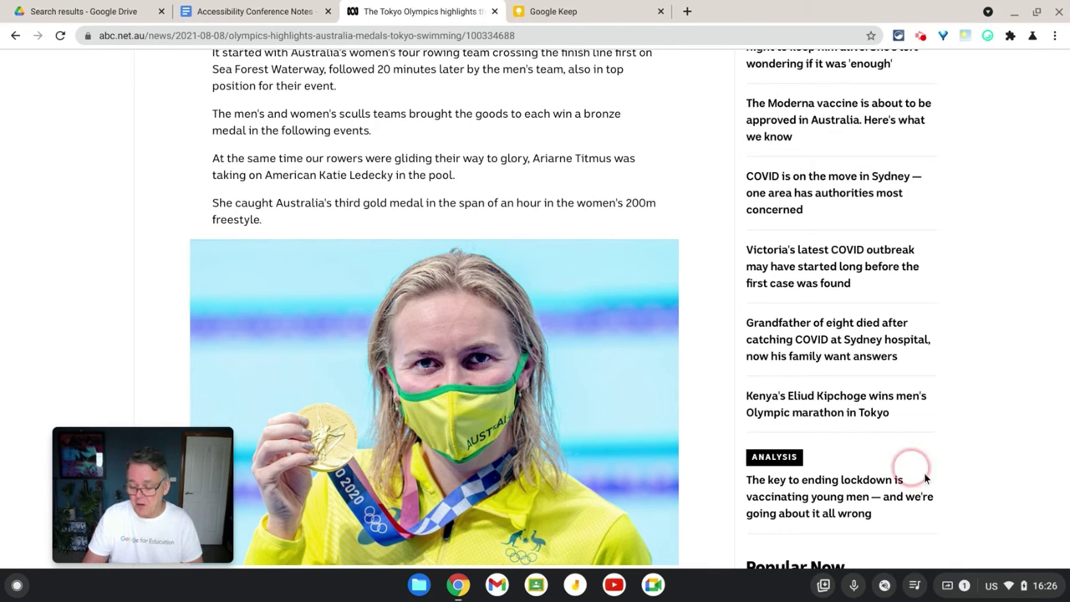
Turn on High-contrast mode from the system's accessibility options, turn it off again and close the options.
{"action": "left_click", "coordinate": [1033, 588]}
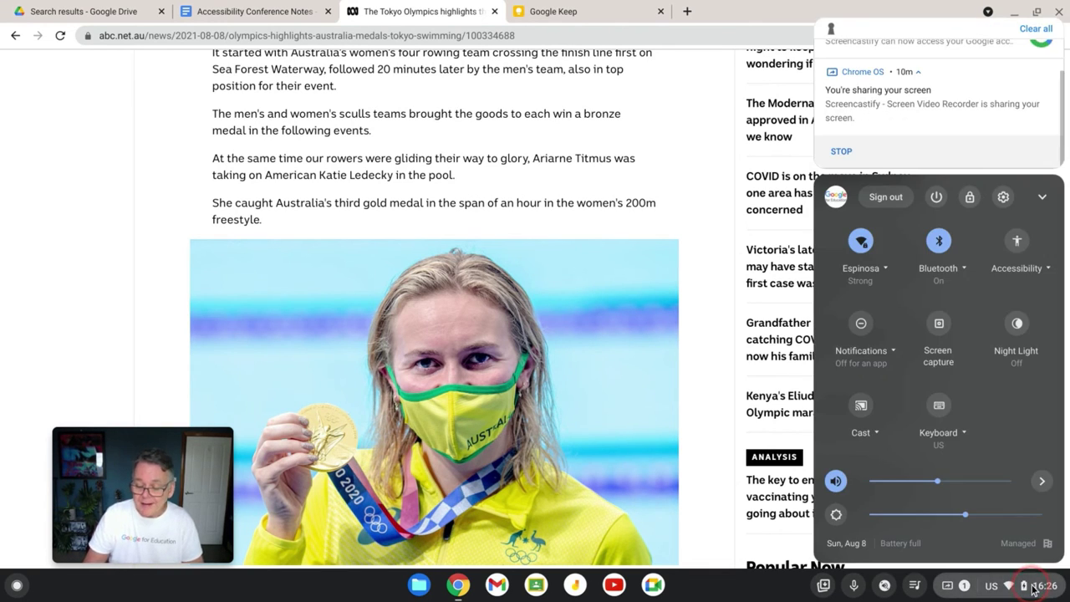
{"action": "left_click", "coordinate": [1042, 271]}
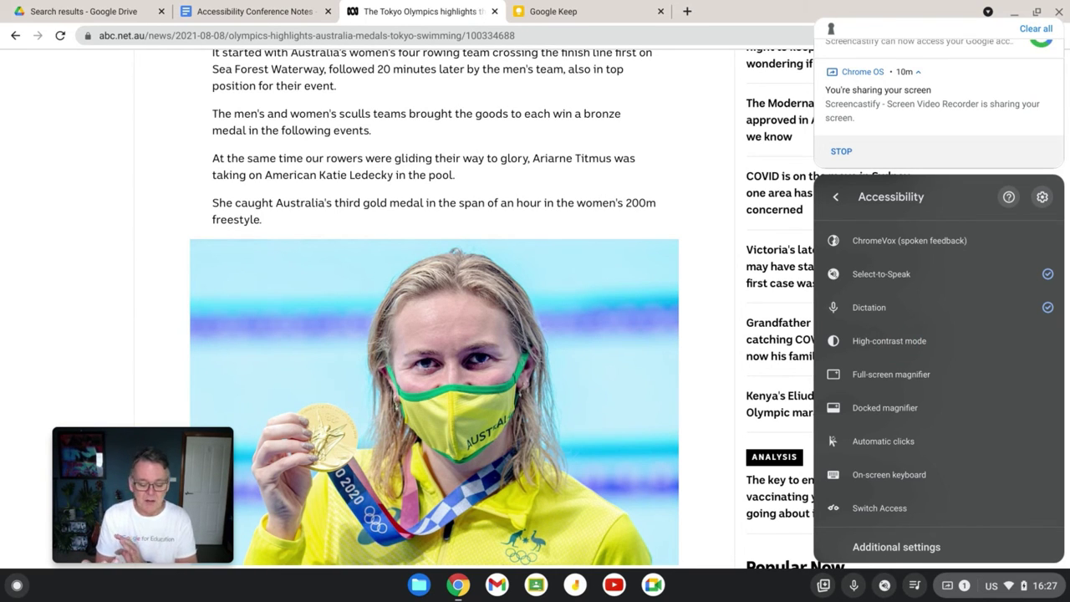
{"action": "left_click", "coordinate": [903, 343]}
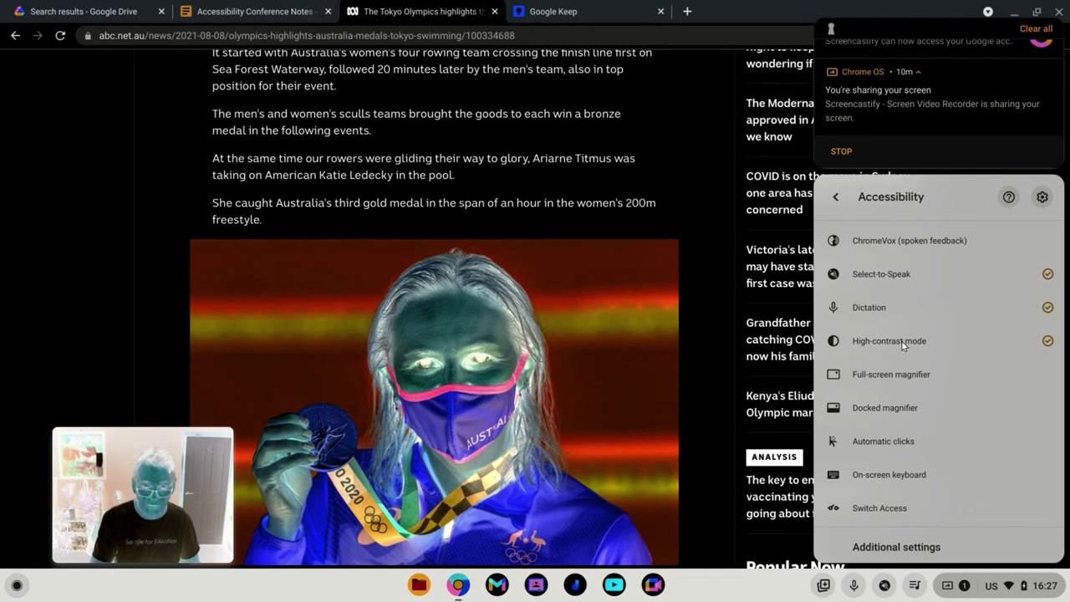
{"action": "left_click", "coordinate": [904, 342]}
{"action": "left_click", "coordinate": [712, 231]}
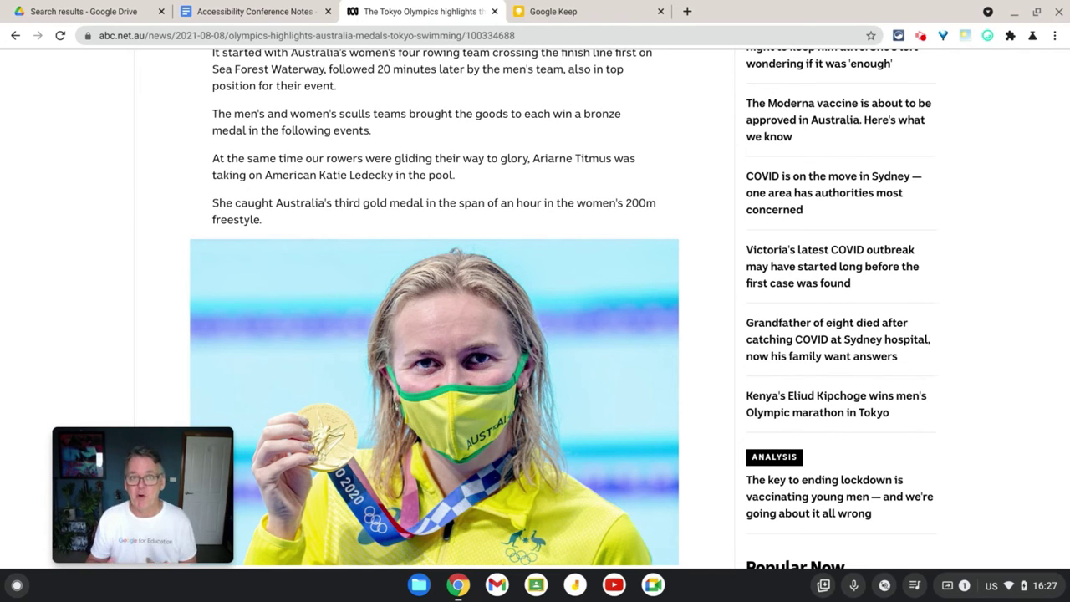
Switch to Google Keep and enable its dark theme.
{"action": "left_click", "coordinate": [623, 18]}
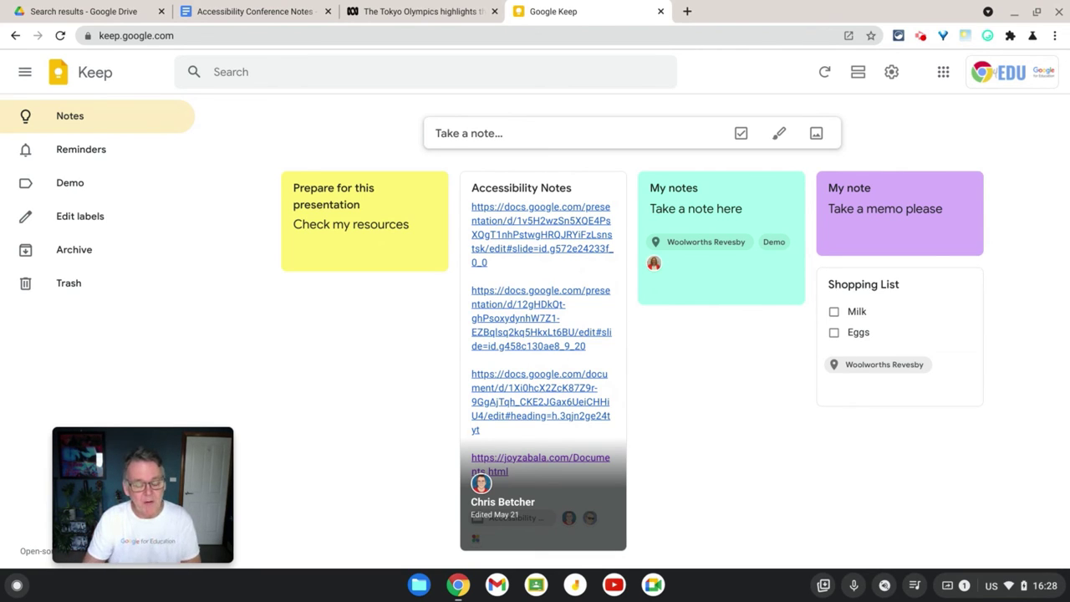
{"action": "left_click", "coordinate": [892, 72]}
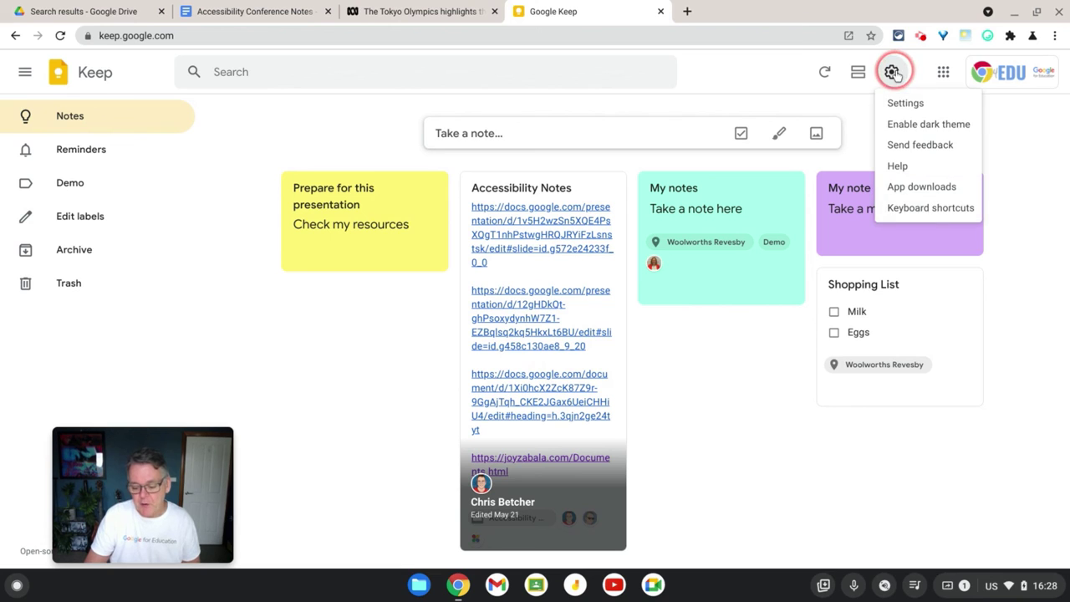
{"action": "left_click", "coordinate": [947, 129]}
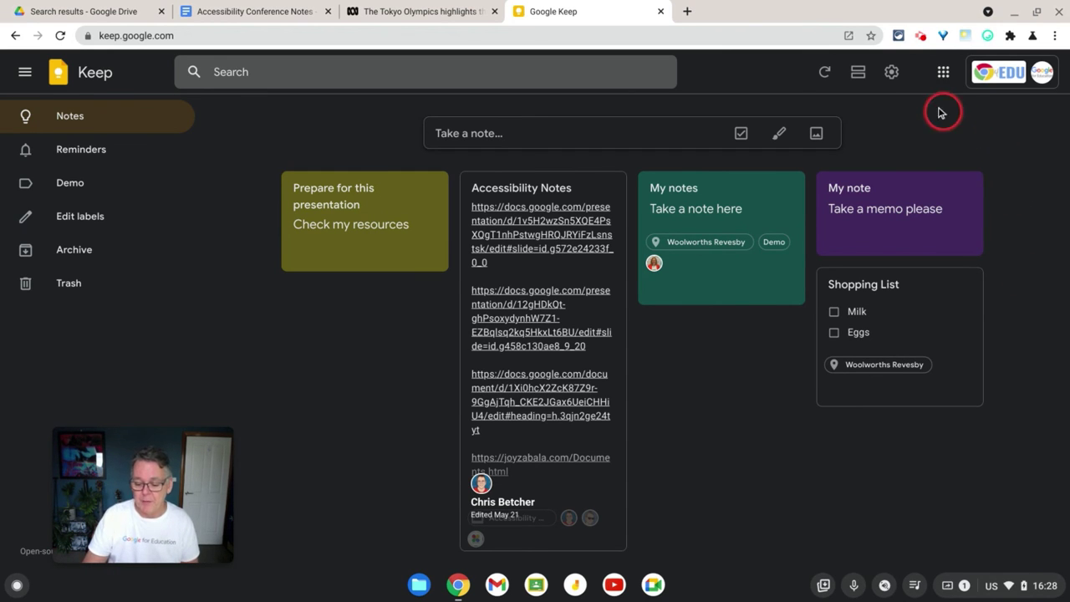
Disable Google Keep's dark theme to return to the light appearance.
{"action": "left_click", "coordinate": [893, 75]}
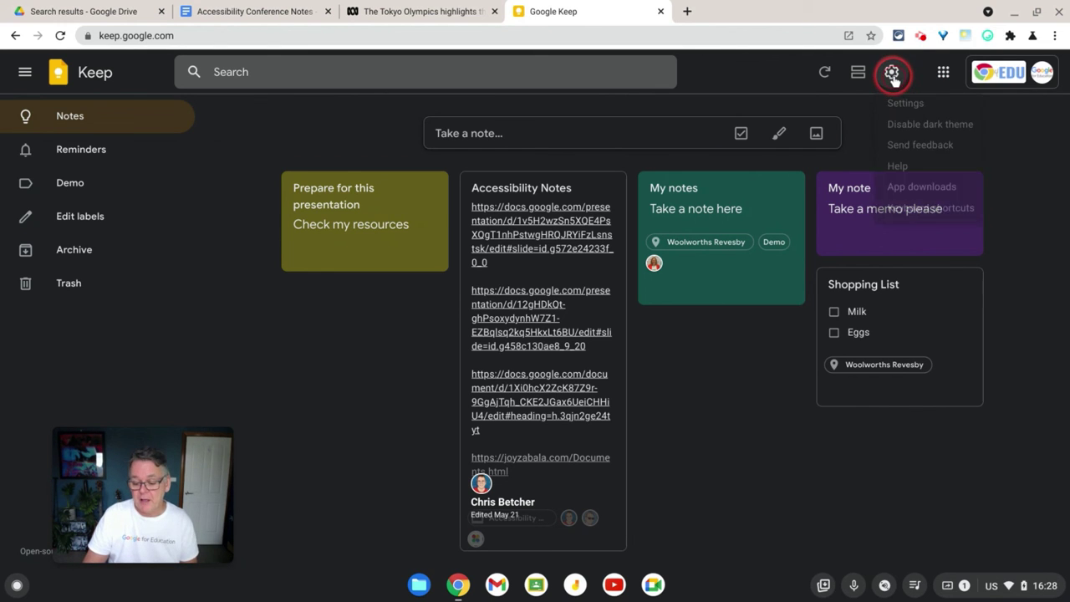
{"action": "left_click", "coordinate": [909, 125]}
{"action": "left_click", "coordinate": [1002, 257]}
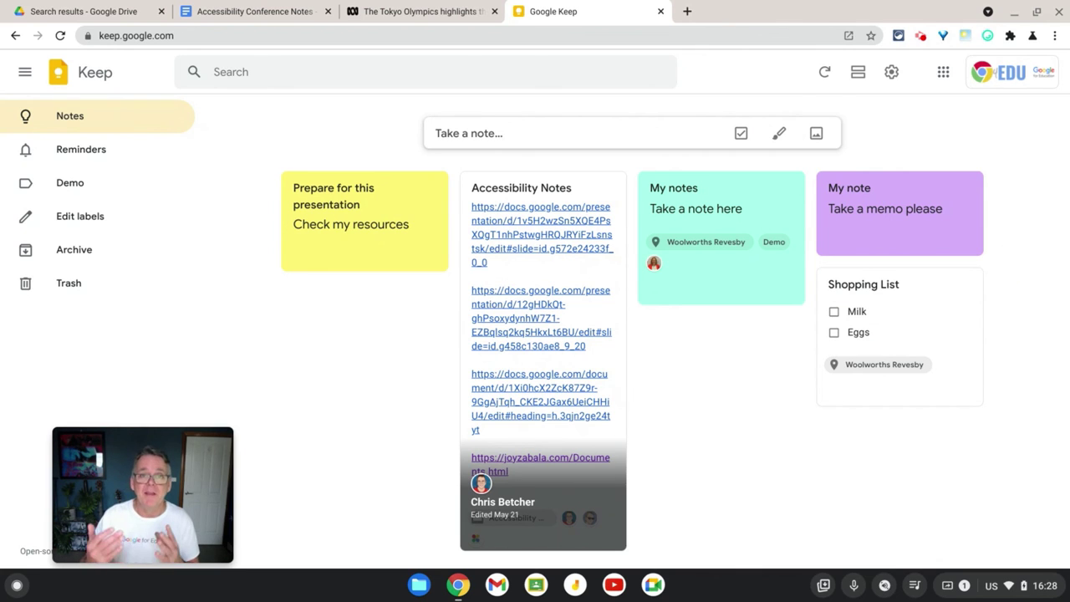
Turn on the Large mouse cursor from the system's accessibility options, and turn it off again.
{"action": "left_click", "coordinate": [1025, 586]}
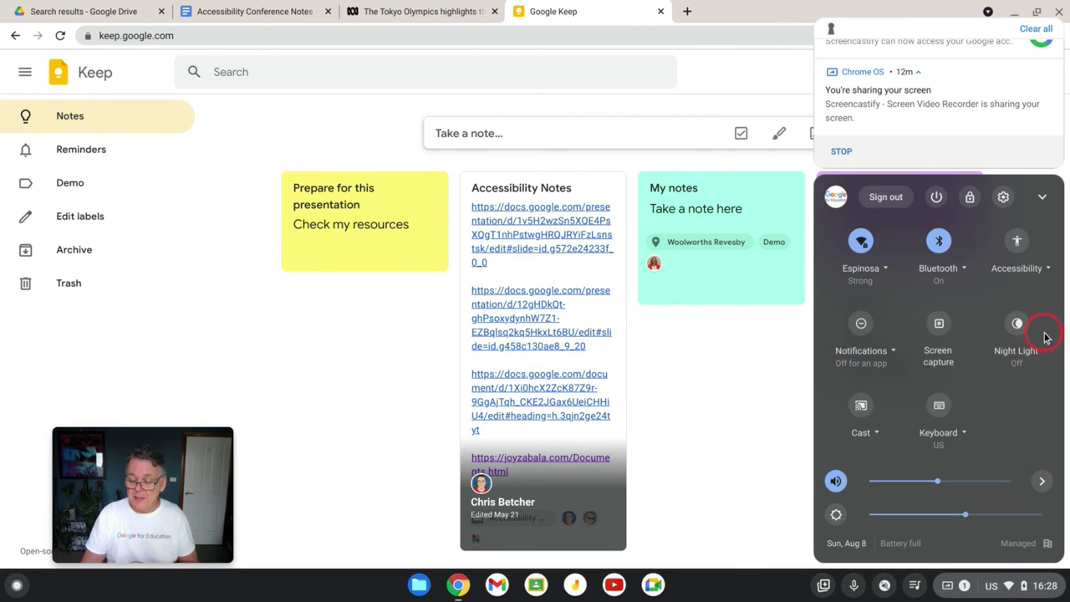
{"action": "left_click", "coordinate": [1025, 269]}
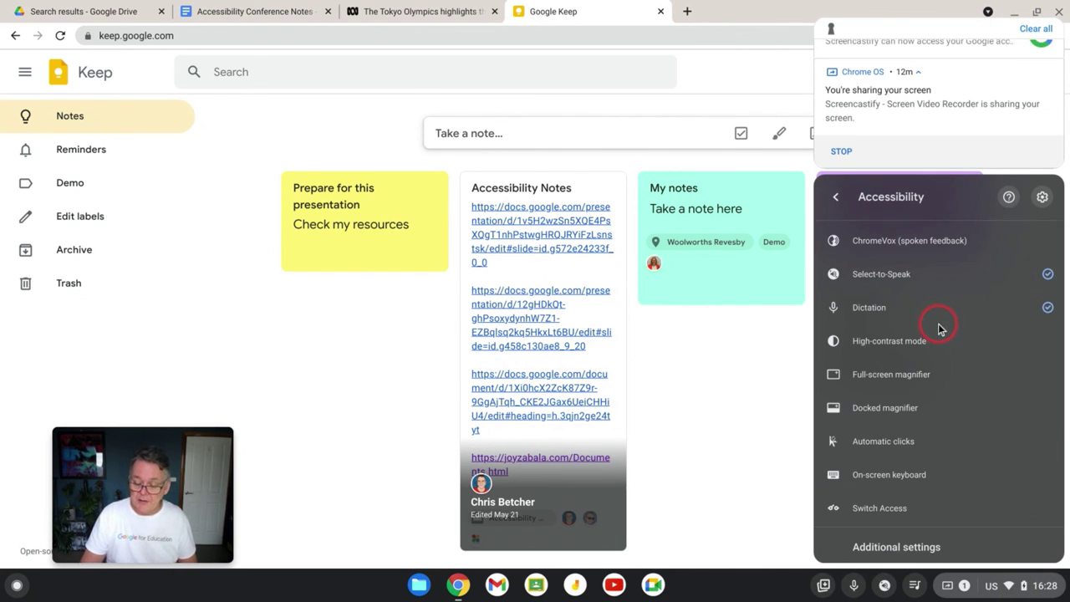
{"action": "scroll", "coordinate": [939, 330], "scroll_direction": "down", "scroll_amount": 5}
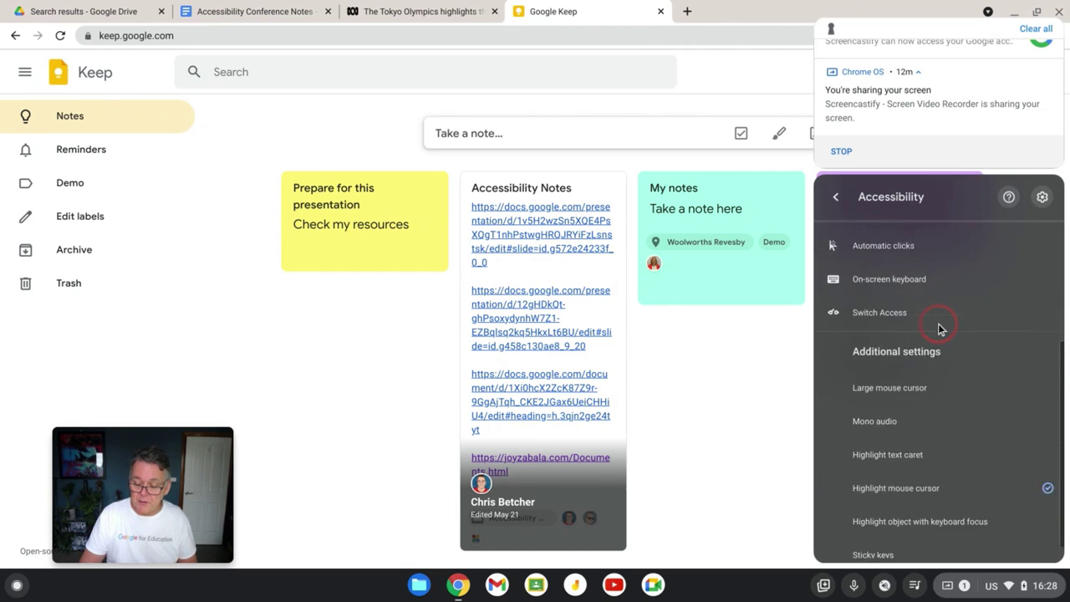
{"action": "left_click", "coordinate": [900, 376]}
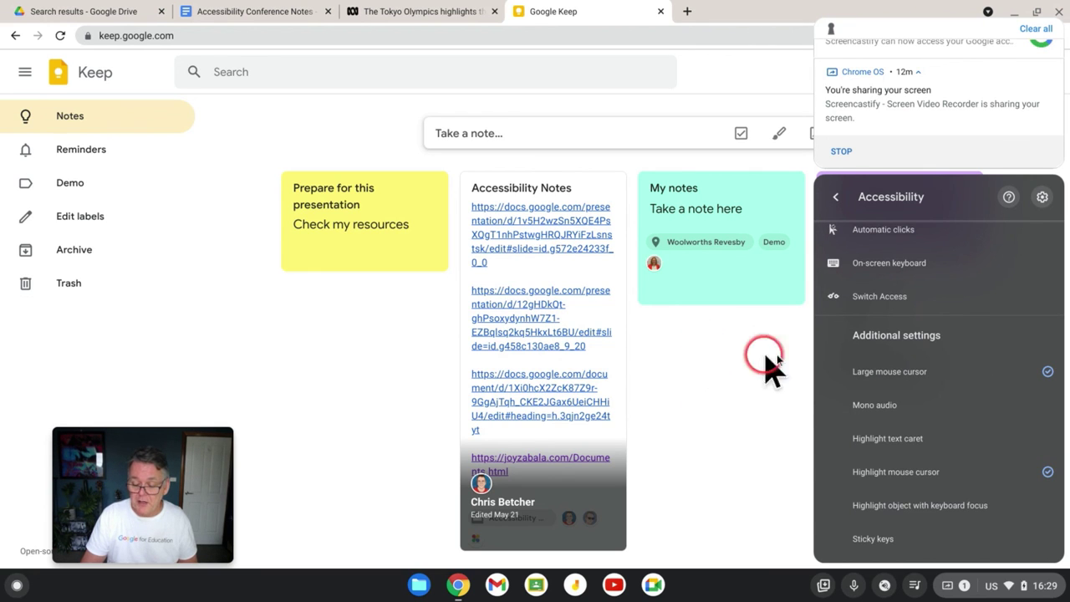
{"action": "left_click", "coordinate": [892, 374]}
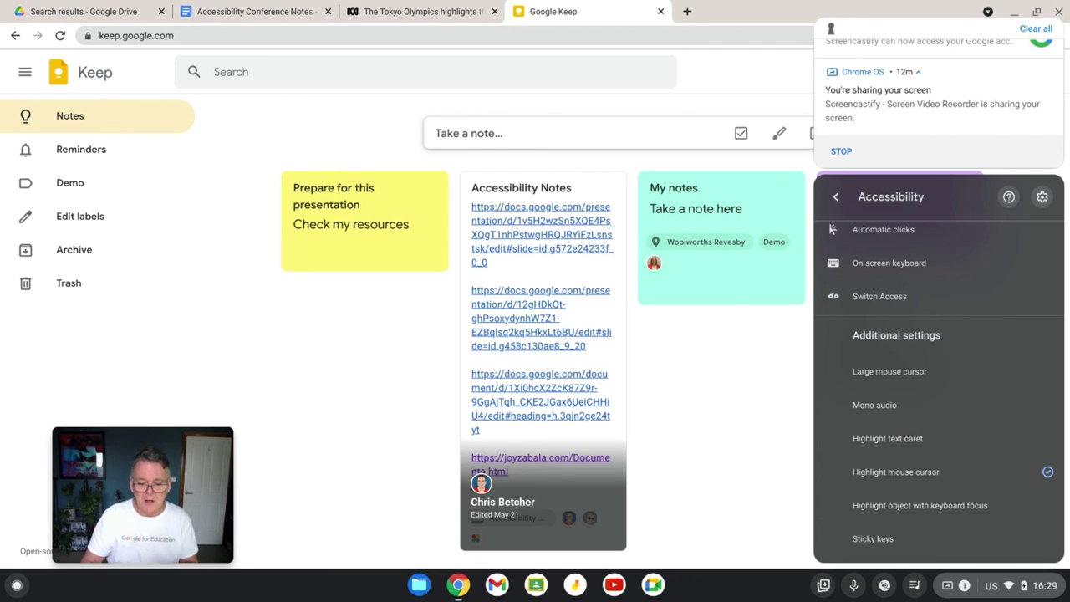
Turn on Highlight text caret and try it by entering 'hjasjsgashcvascjhacgjasvcasjv' in Keep's search box.
{"action": "left_click", "coordinate": [916, 442]}
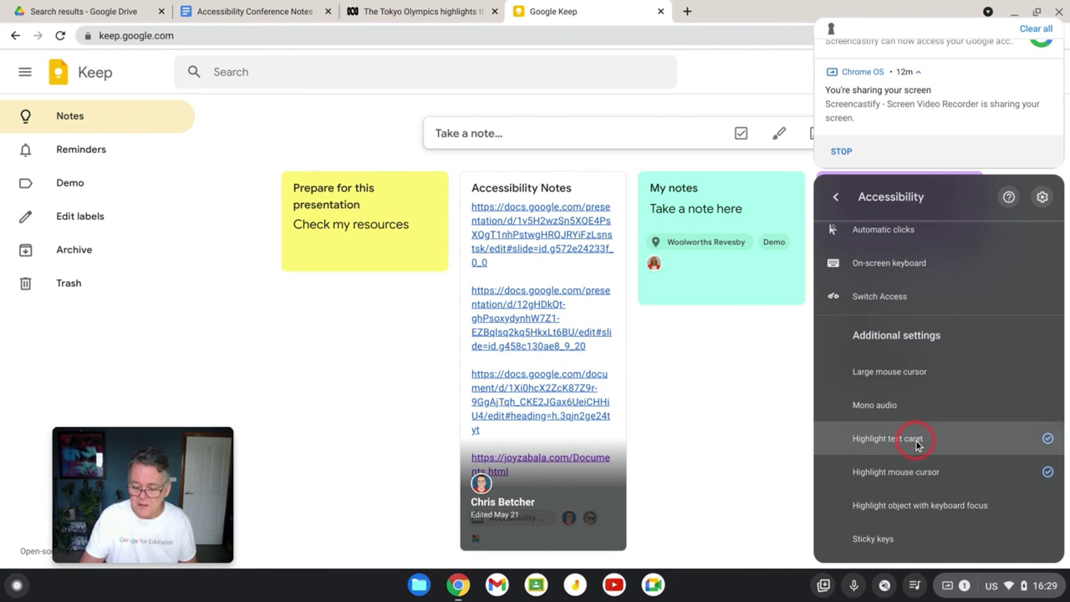
{"action": "left_click", "coordinate": [320, 82]}
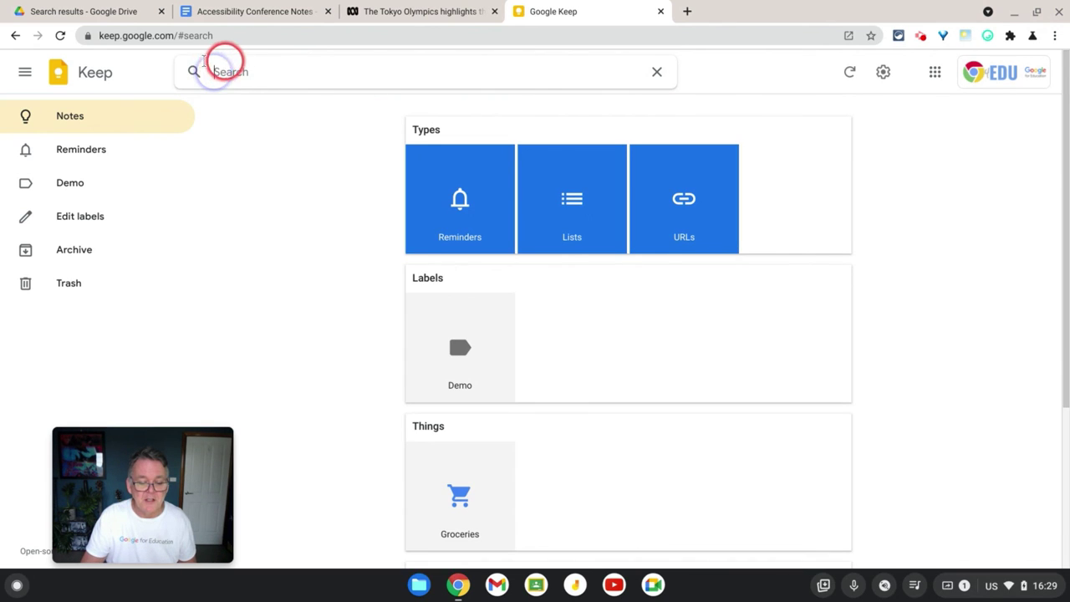
{"action": "type", "text": "hjasjsg"}
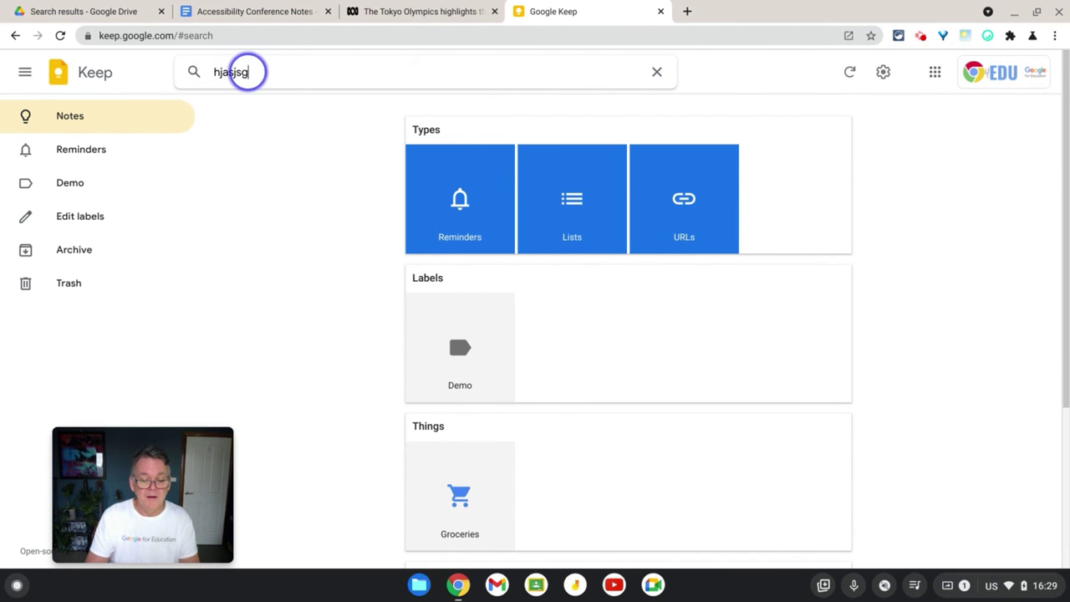
{"action": "type", "text": "ashcvascjhacgjasvcasjv"}
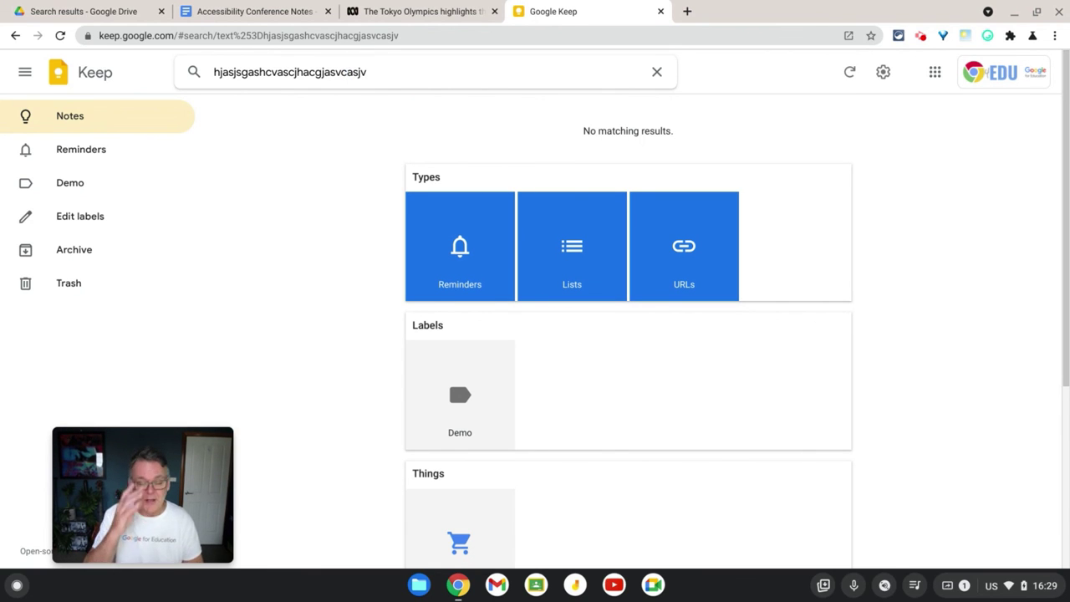
Turn off Highlight text caret in the system's accessibility options and close the system menu.
{"action": "key", "text": "alt+shift+s"}
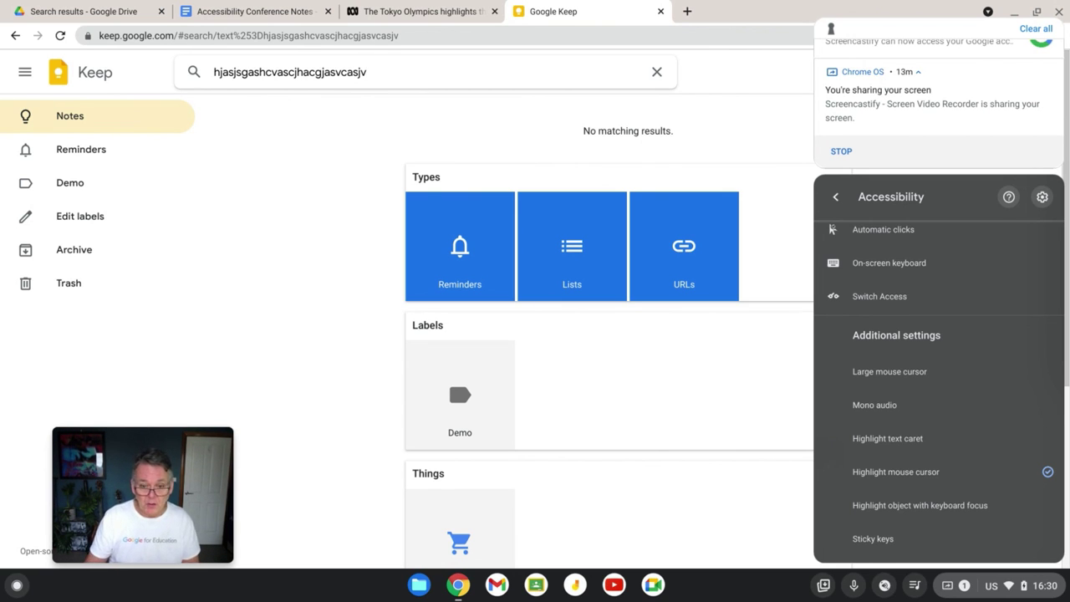
{"action": "left_click", "coordinate": [338, 286]}
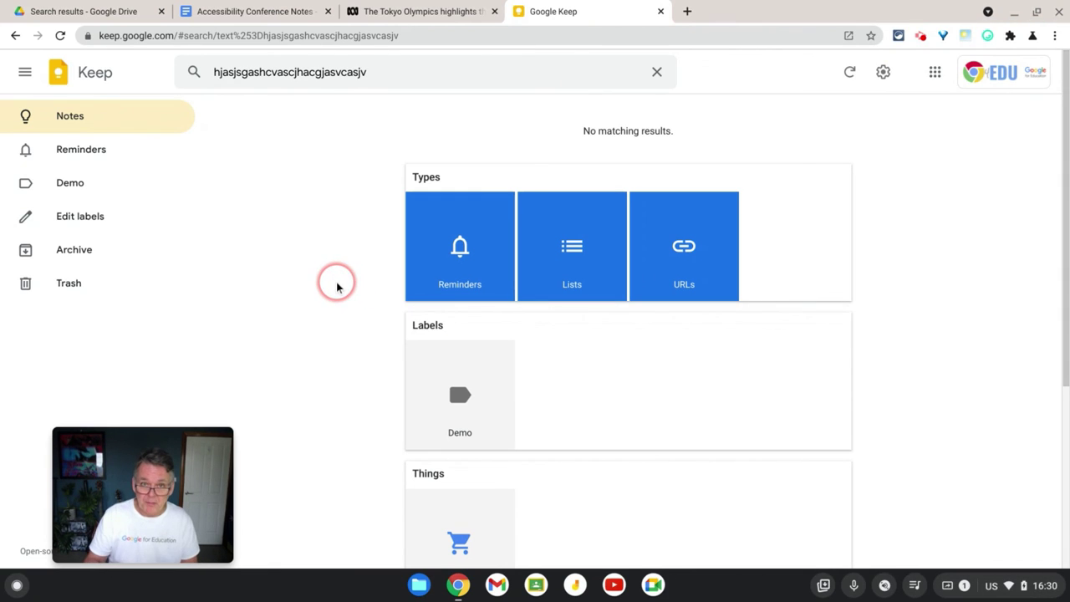